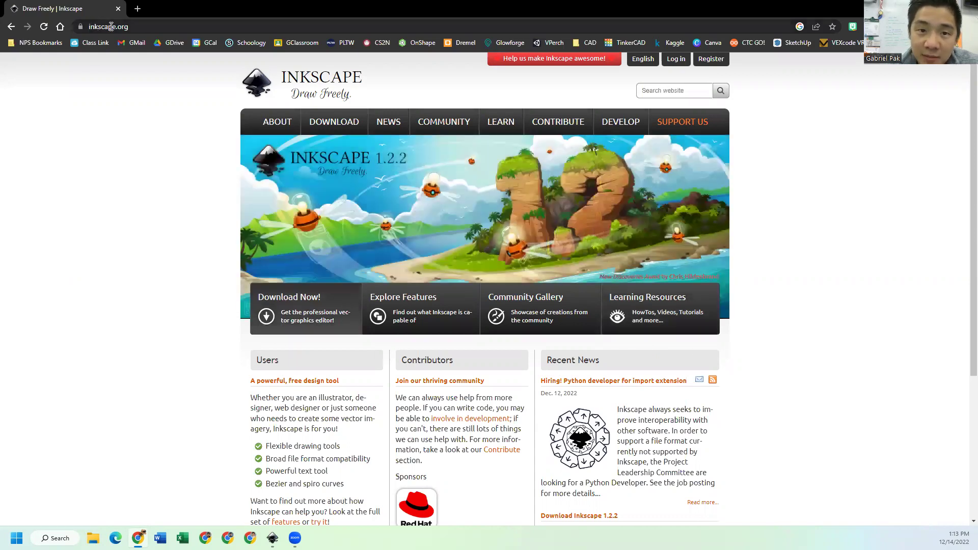
# Open the Inkscape 1.2.2 Windows download page from inkscape.org, then show the desktop
pyautogui.moveTo(354, 125)
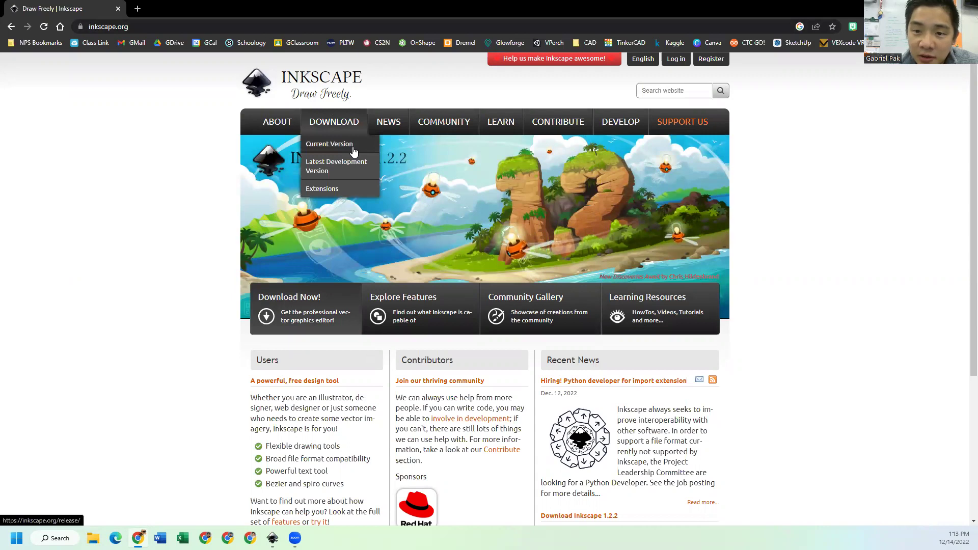
pyautogui.click(354, 148)
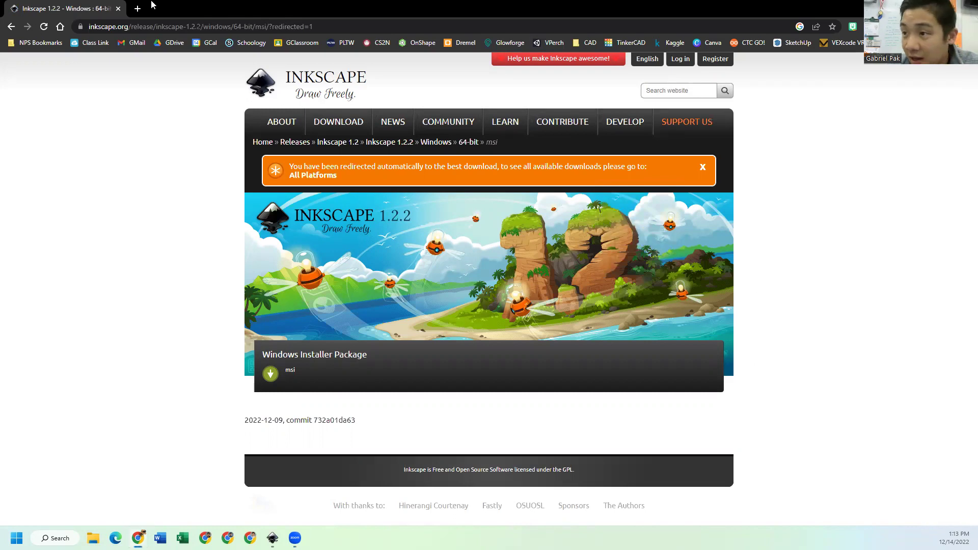
pyautogui.press('super+d')
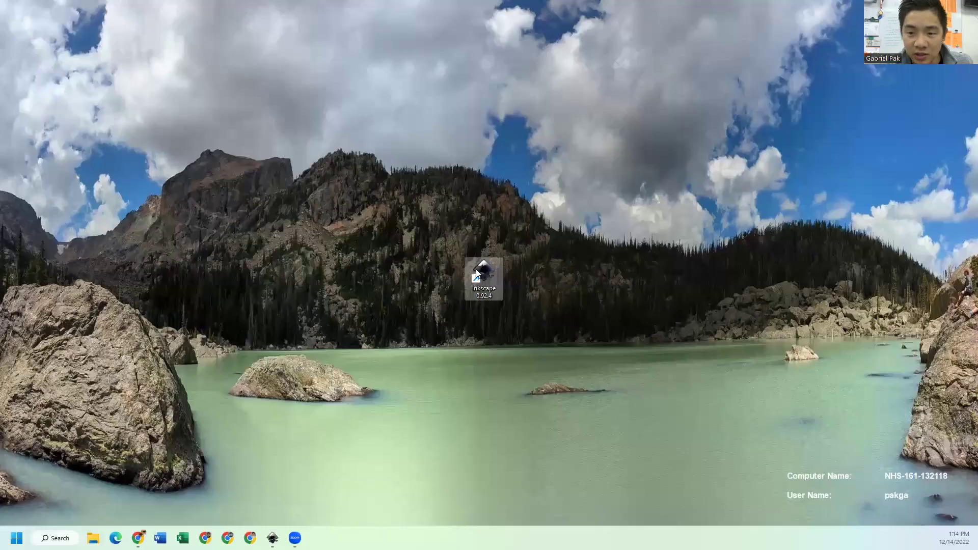
# Launch Inkscape from the desktop shortcut and zoom in on the six red box panels
pyautogui.doubleClick(476, 269)
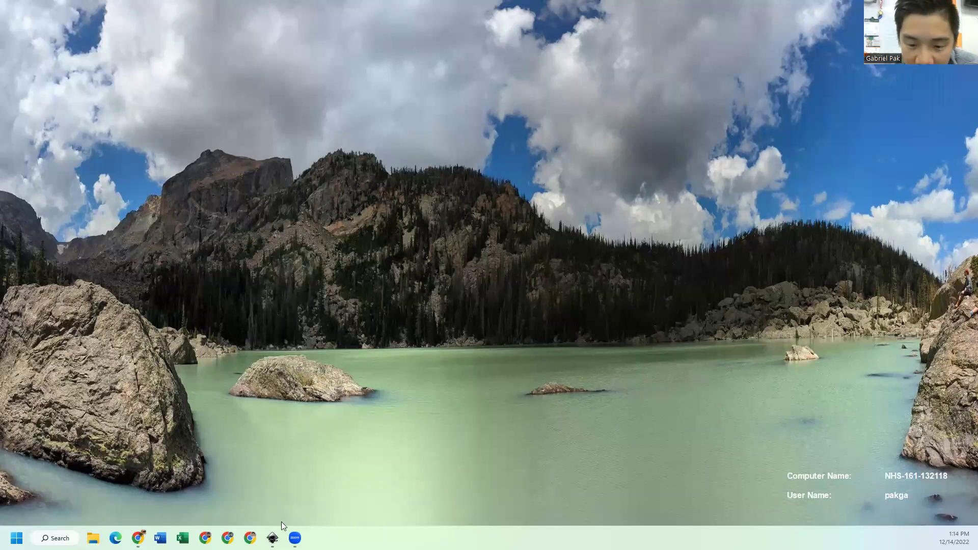
pyautogui.click(273, 538)
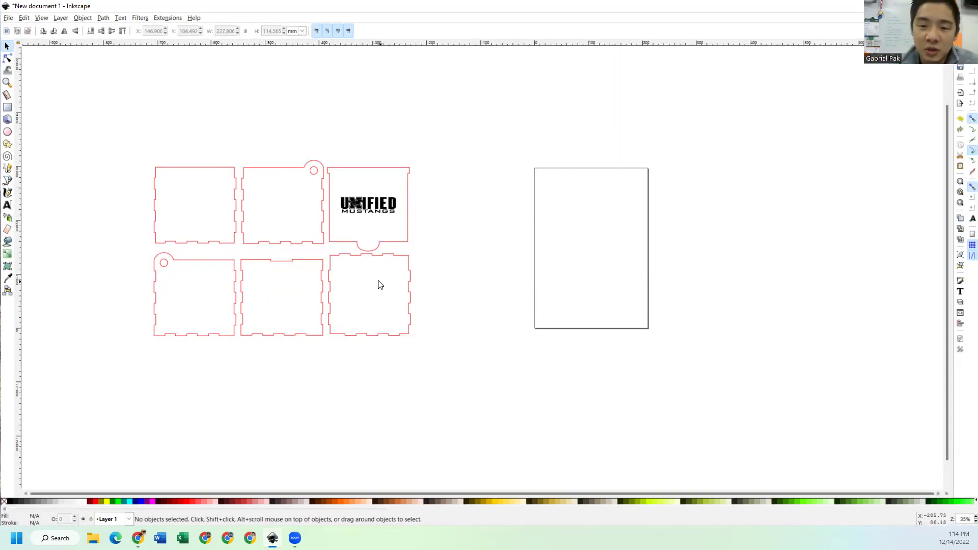
pyautogui.scroll(1, 250, 248)
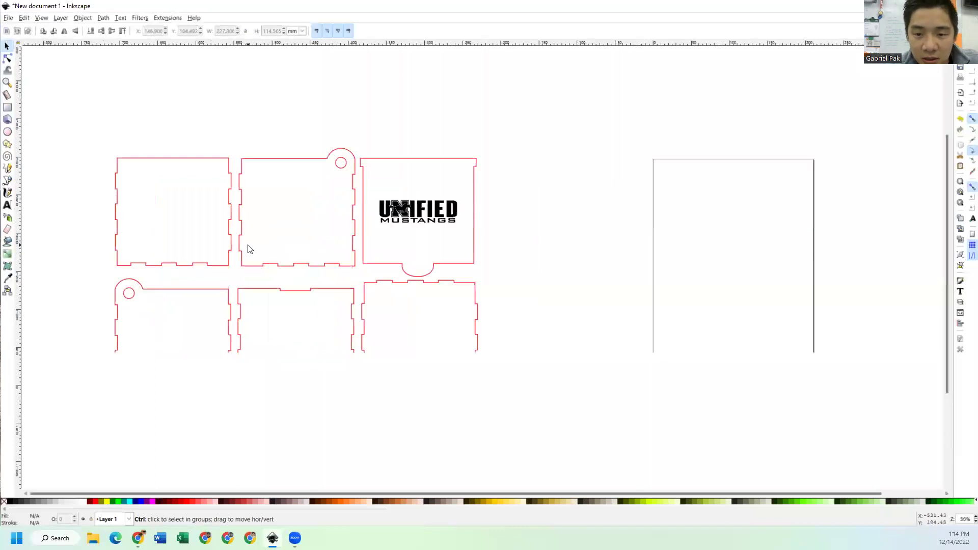
pyautogui.scroll(1, 250, 249)
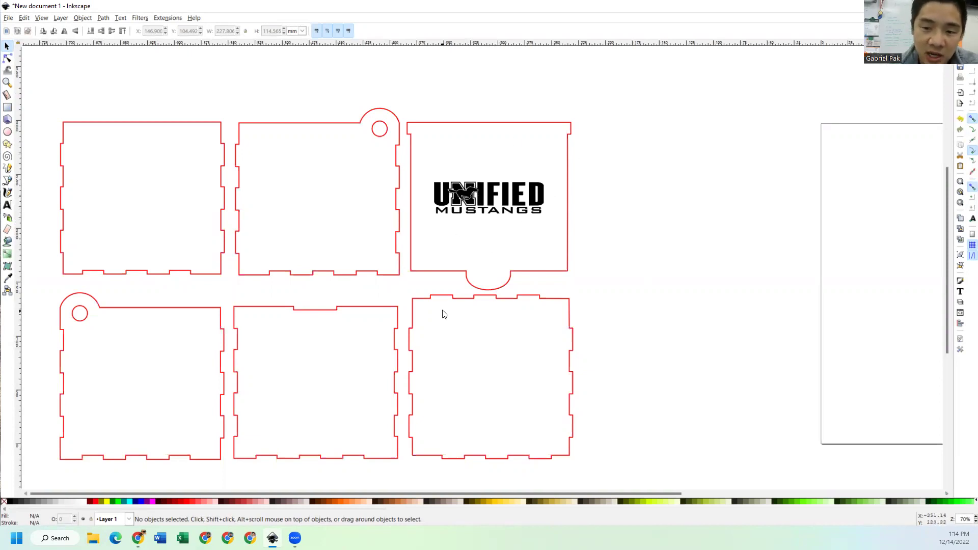
pyautogui.scroll(-1, 514, 303)
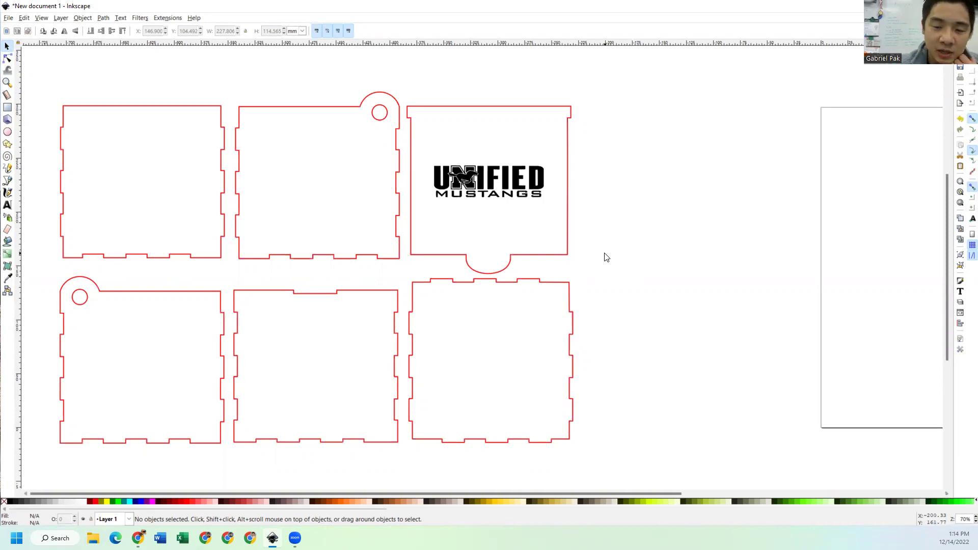
# Enter the panel group and inspect the logo panel's nodes with the Node tool
pyautogui.click(558, 260)
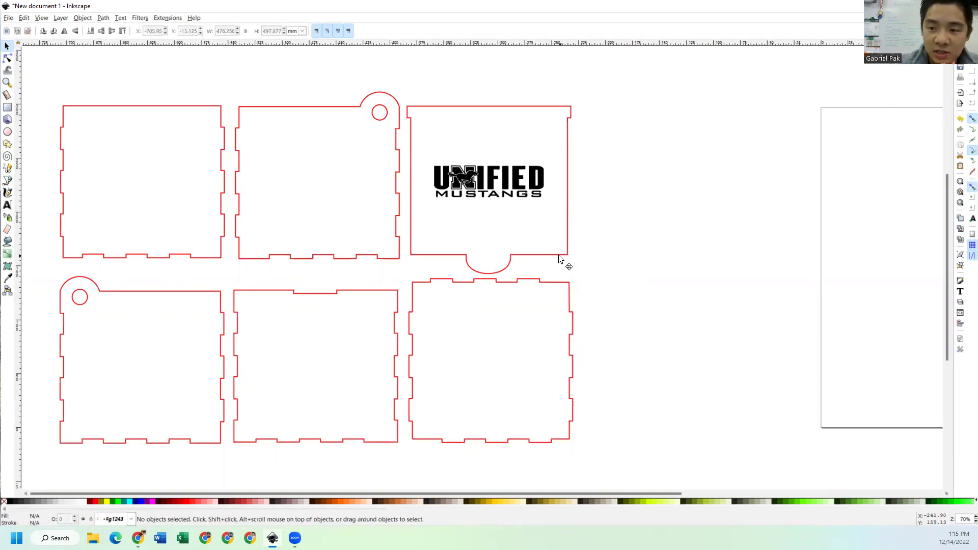
pyautogui.click(559, 259)
pyautogui.doubleClick(558, 259)
pyautogui.click(558, 259)
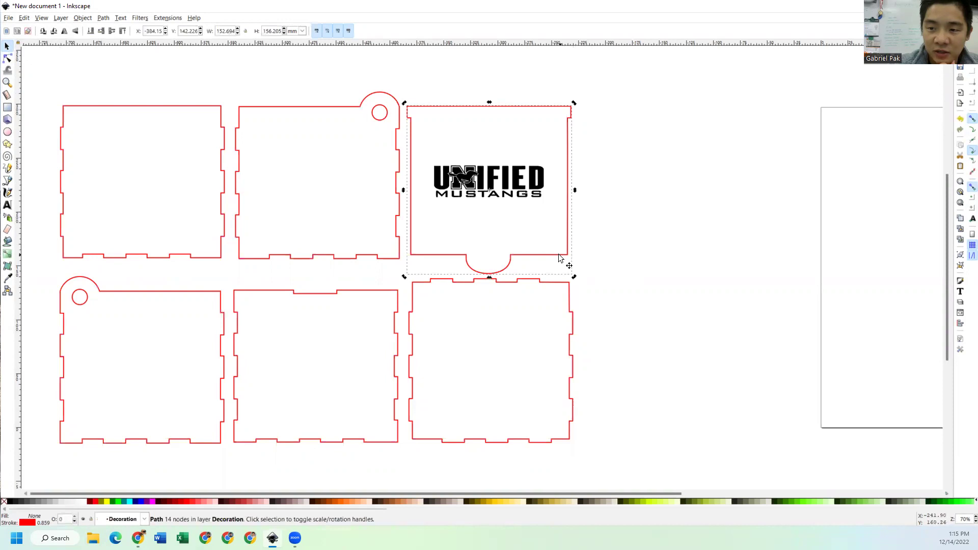
pyautogui.press('n')
pyautogui.scroll(2, 564, 252)
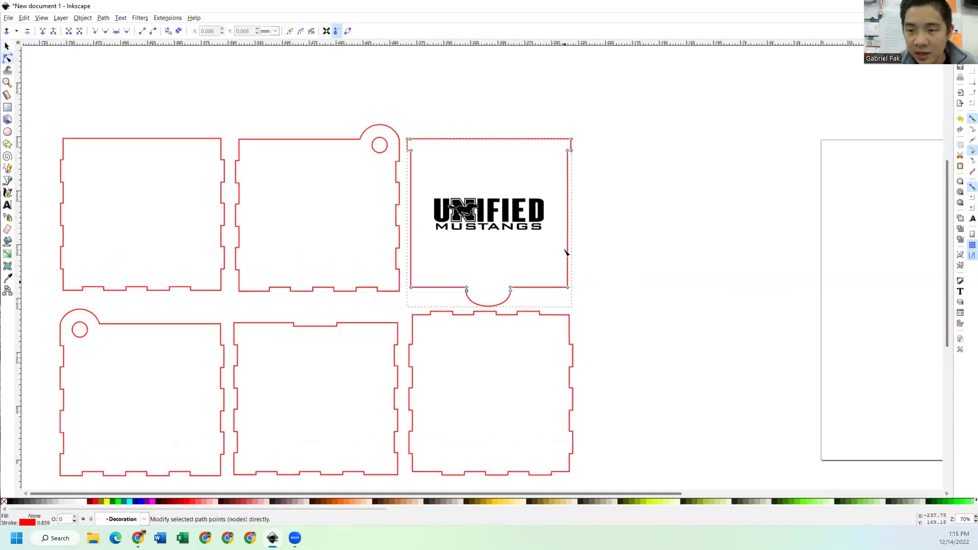
pyautogui.scroll(2, 566, 260)
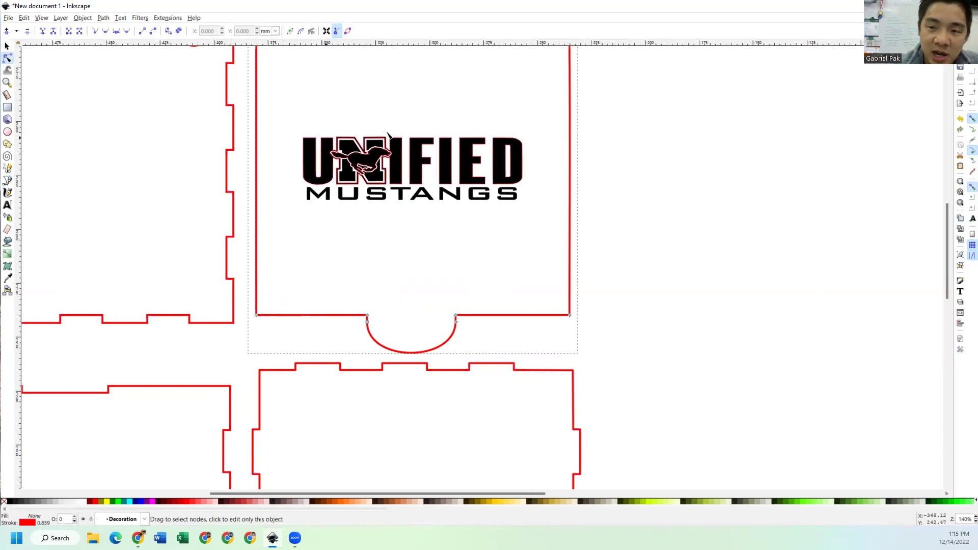
pyautogui.scroll(-2, 509, 148)
pyautogui.scroll(6, 655, 160)
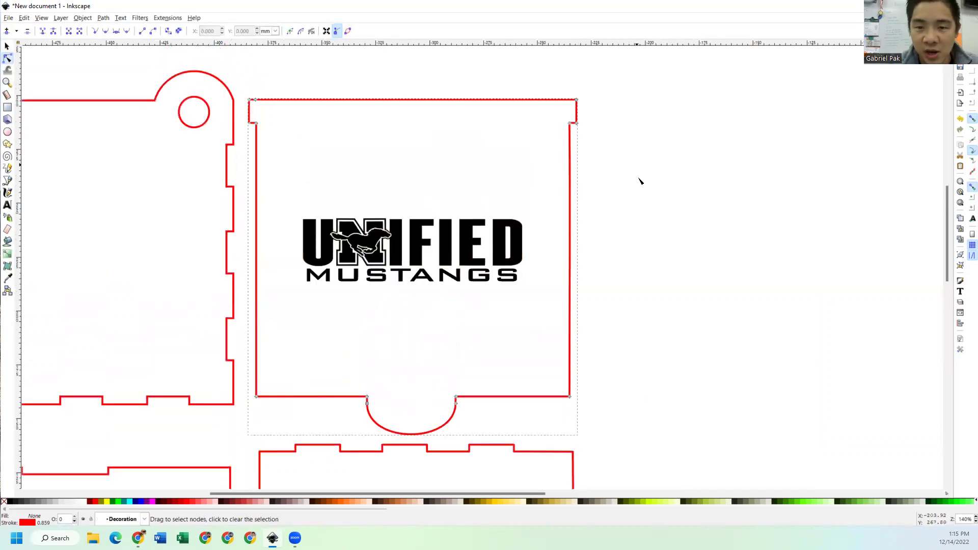
# Delete all six box panels and the logo, then pan to the empty page
pyautogui.click(652, 219)
pyautogui.press('s')
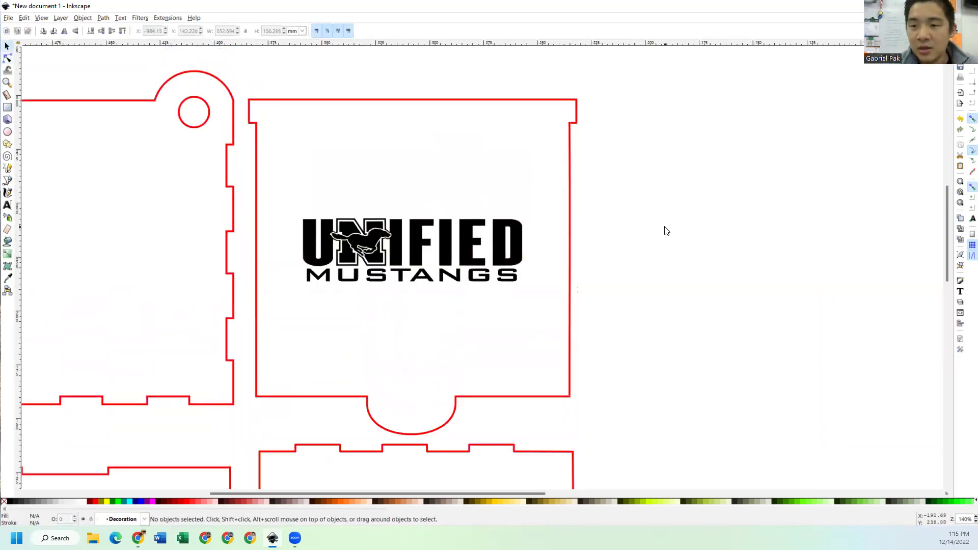
pyautogui.scroll(-3, 666, 224)
pyautogui.scroll(-3, 667, 223)
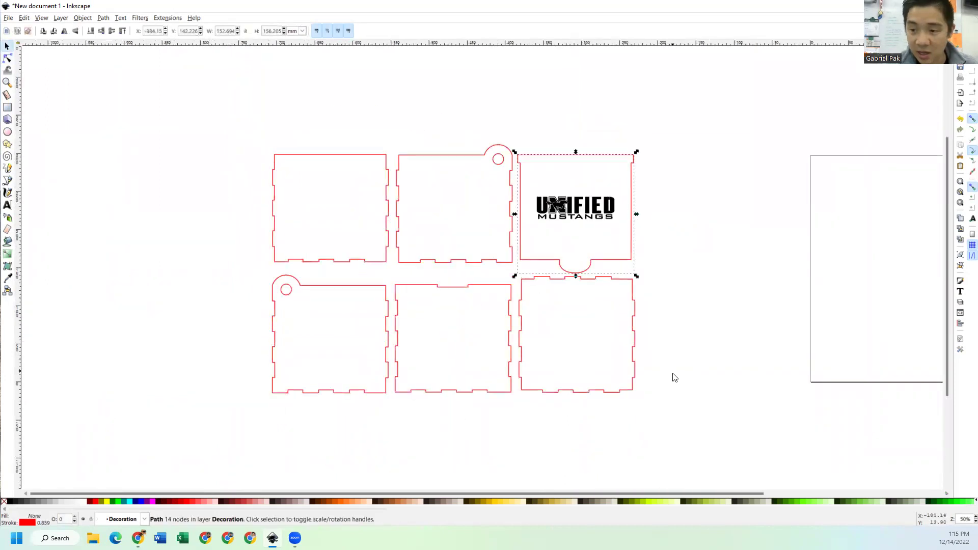
pyautogui.moveTo(697, 432); pyautogui.dragTo(213, 136)
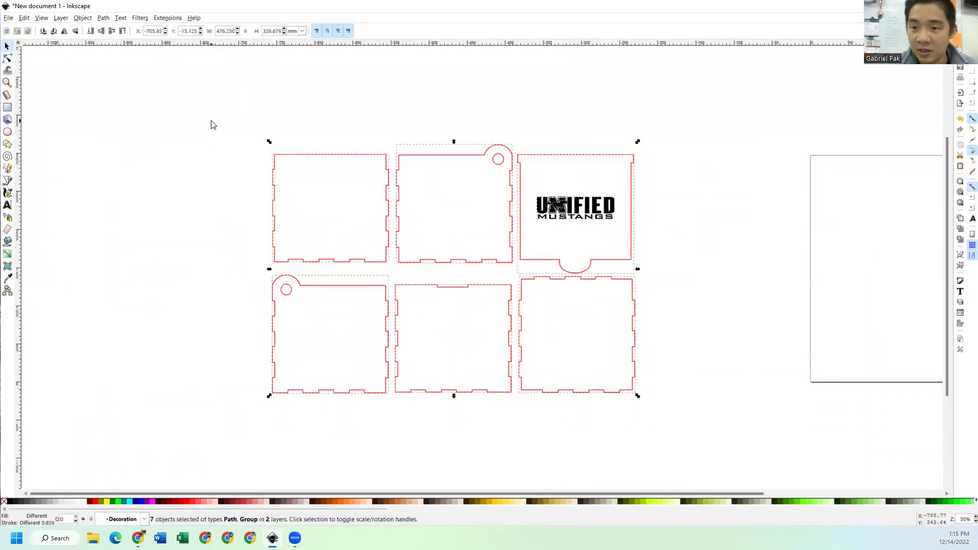
pyautogui.press('Delete')
pyautogui.scroll(-1, 713, 209)
pyautogui.moveTo(847, 221); pyautogui.dragTo(356, 255)
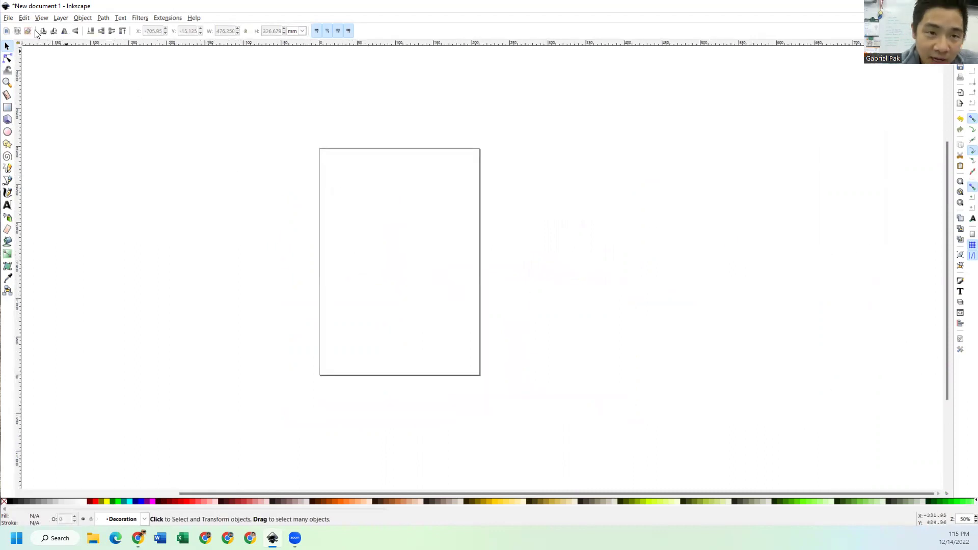
# Set the page to 20 × 12 inches, with inches as both page and display units
pyautogui.click(8, 19)
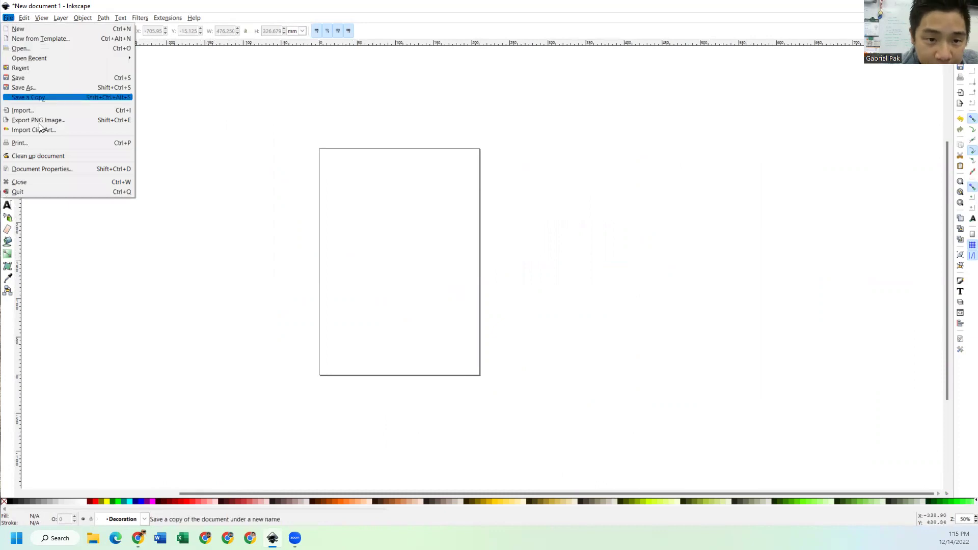
pyautogui.click(66, 172)
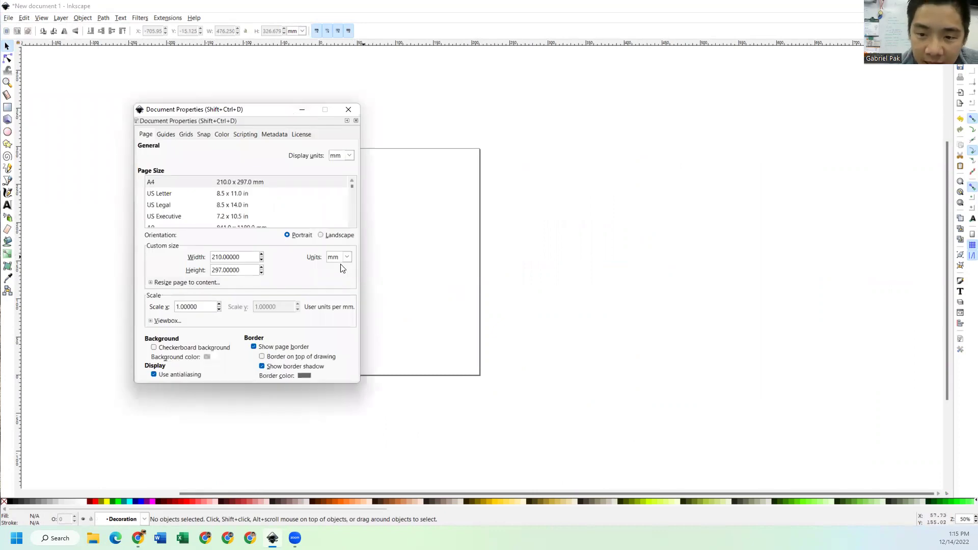
pyautogui.click(346, 257)
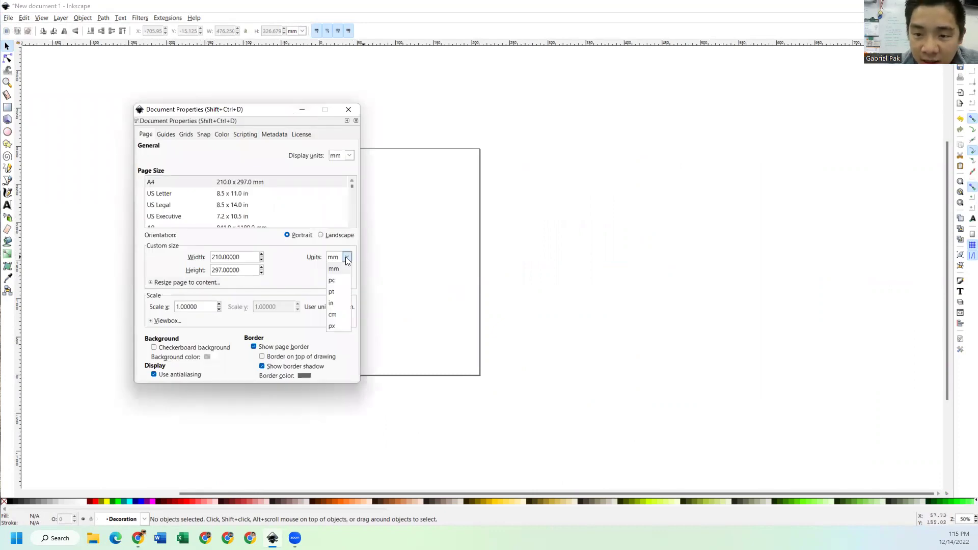
pyautogui.click(337, 307)
pyautogui.click(348, 156)
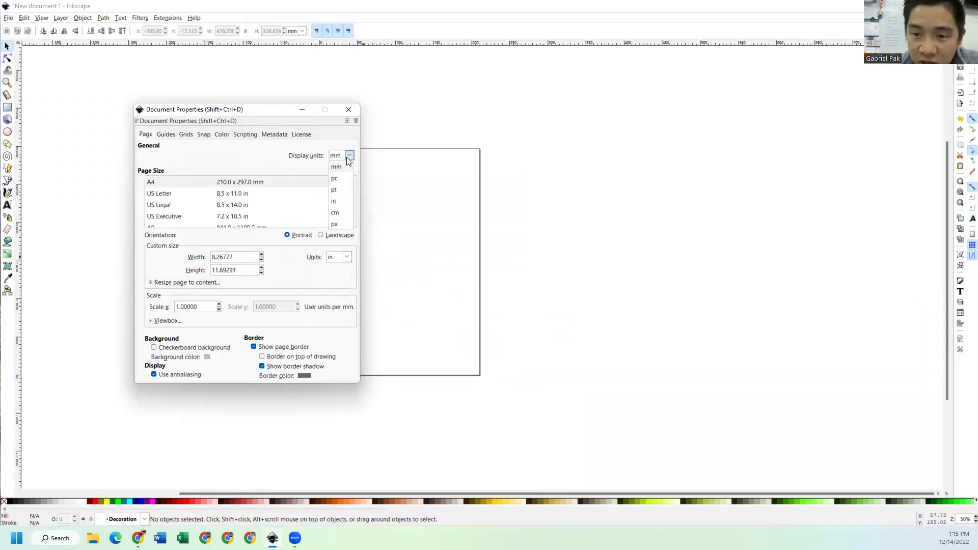
pyautogui.click(340, 203)
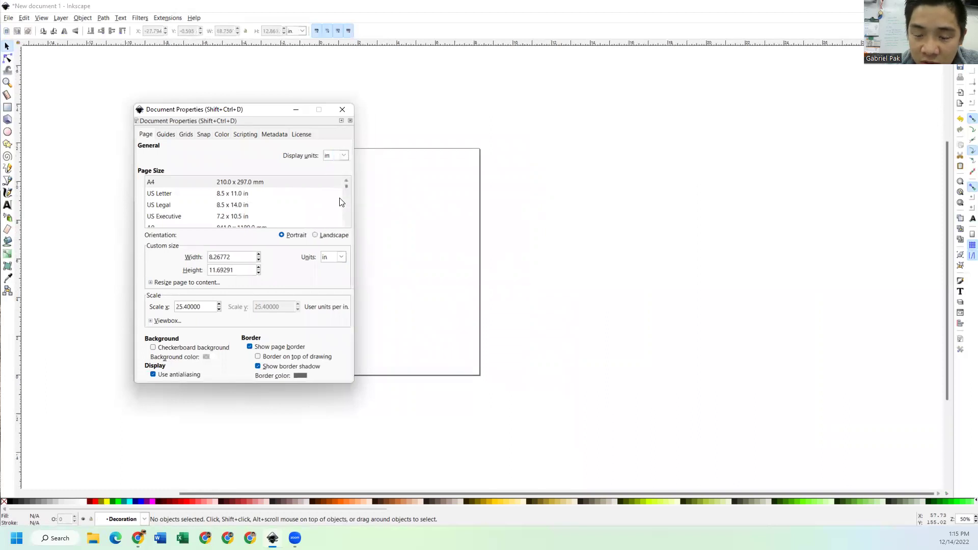
pyautogui.doubleClick(243, 256)
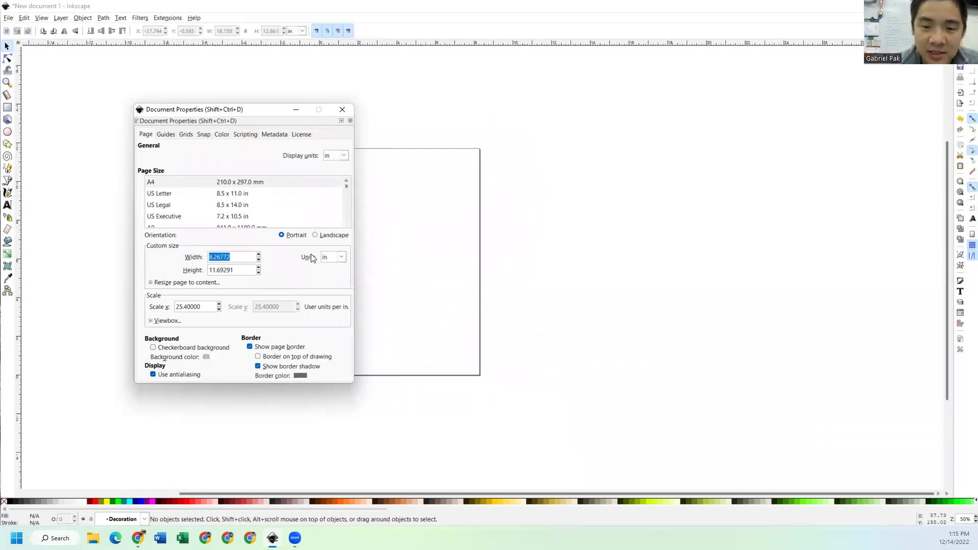
pyautogui.write('20')
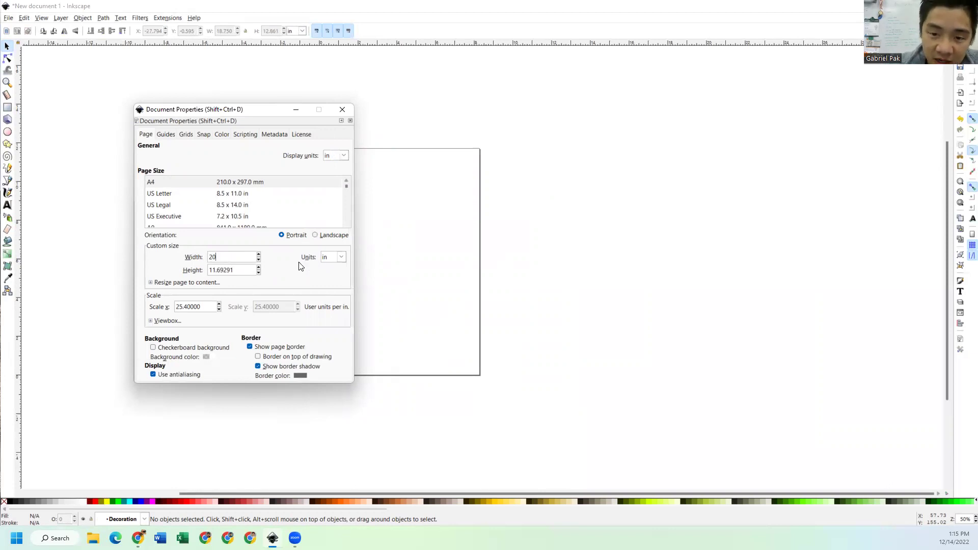
pyautogui.press('Tab')
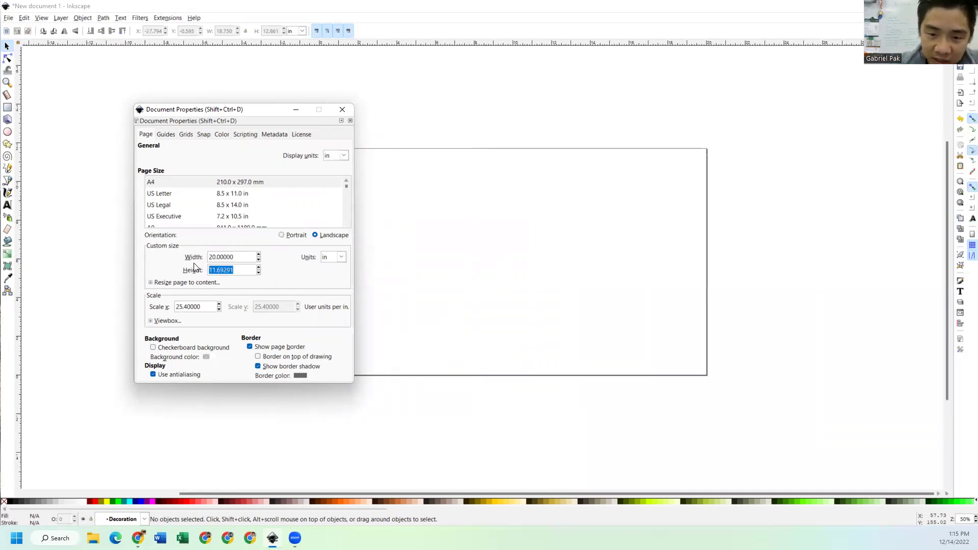
pyautogui.write('12')
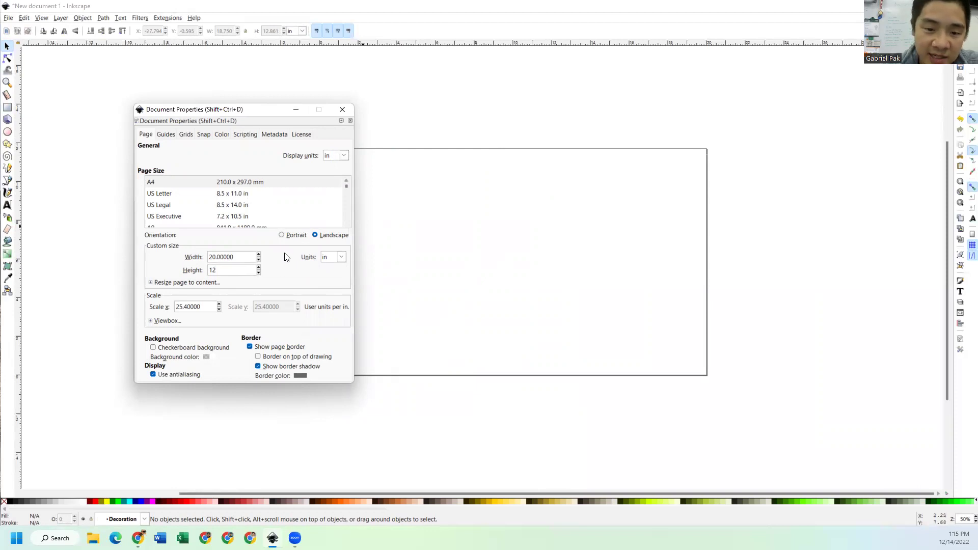
pyautogui.click(342, 110)
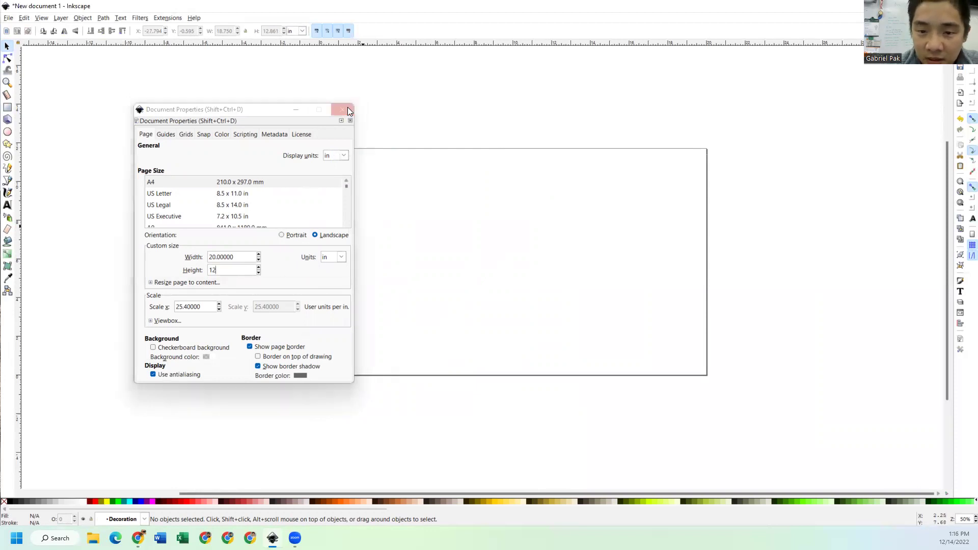
pyautogui.scroll(1, 558, 233)
pyautogui.hscroll(3, 558, 233)
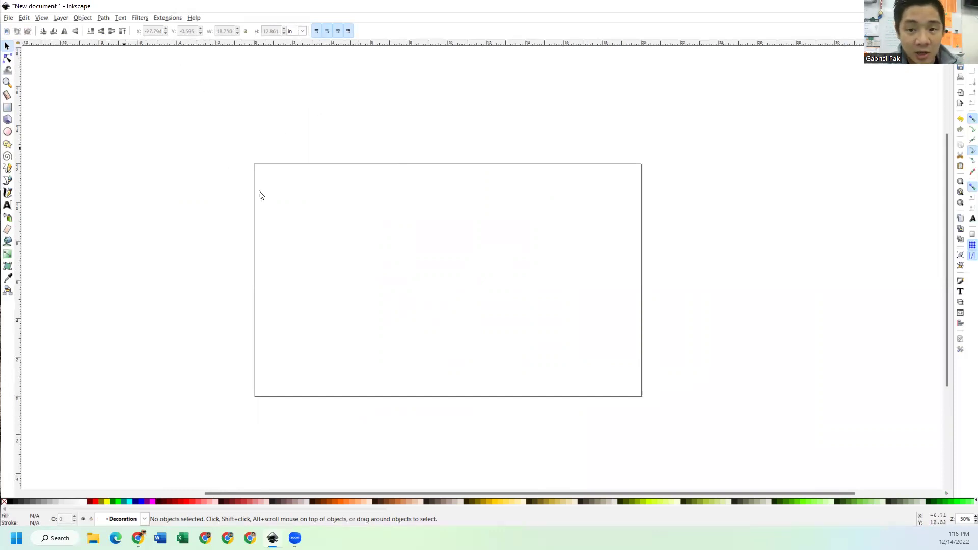
# Import N_STEM Logo.PNG as an embedded image and drag it to the page centre
pyautogui.click(6, 19)
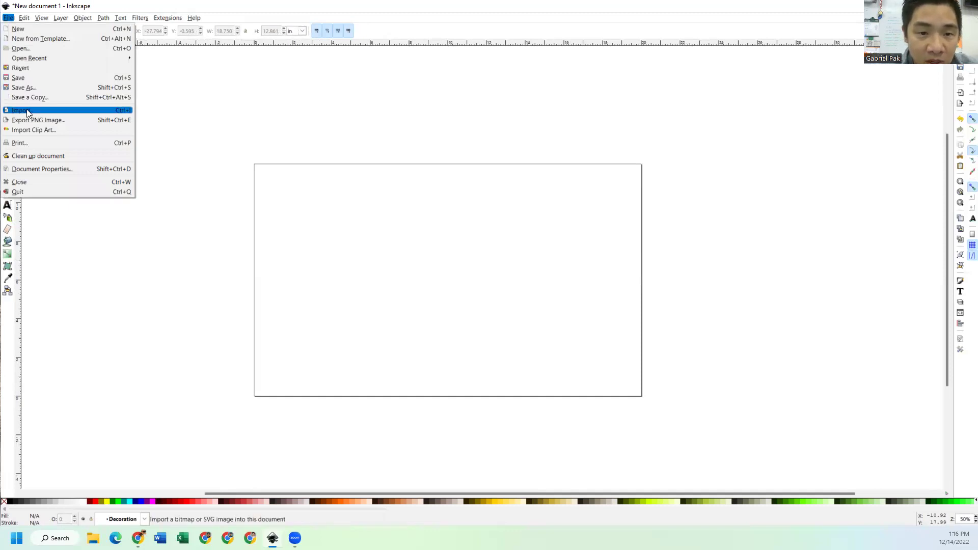
pyautogui.click(116, 111)
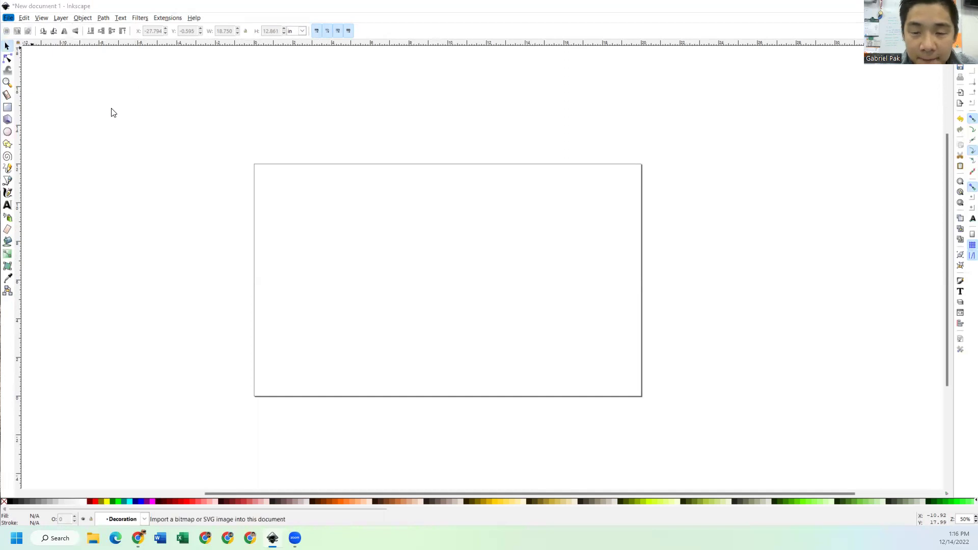
pyautogui.scroll(-5, 226, 142)
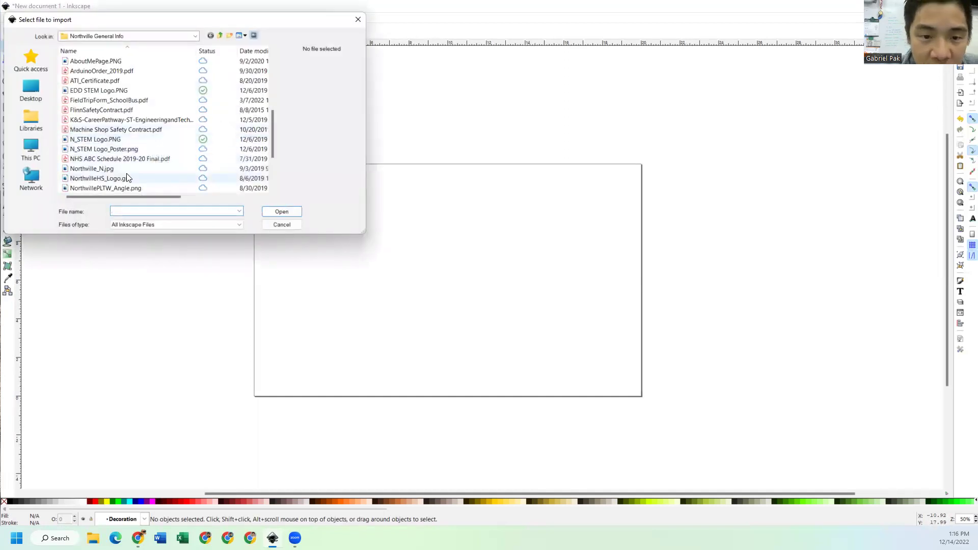
pyautogui.click(117, 140)
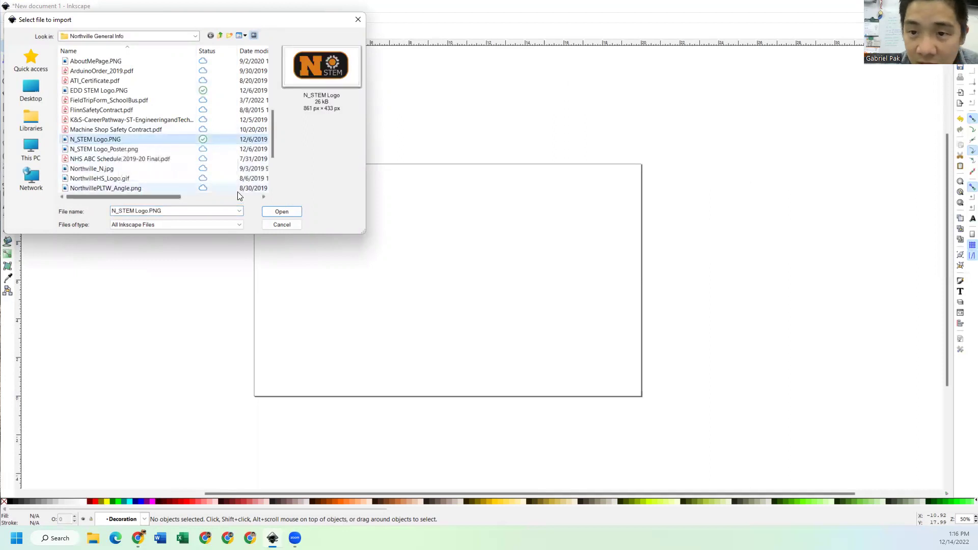
pyautogui.click(283, 212)
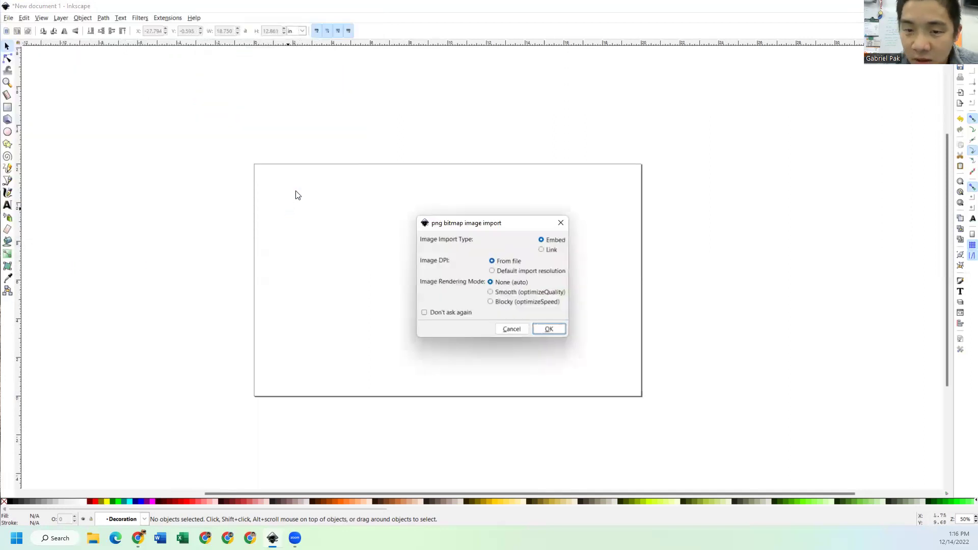
pyautogui.click(553, 329)
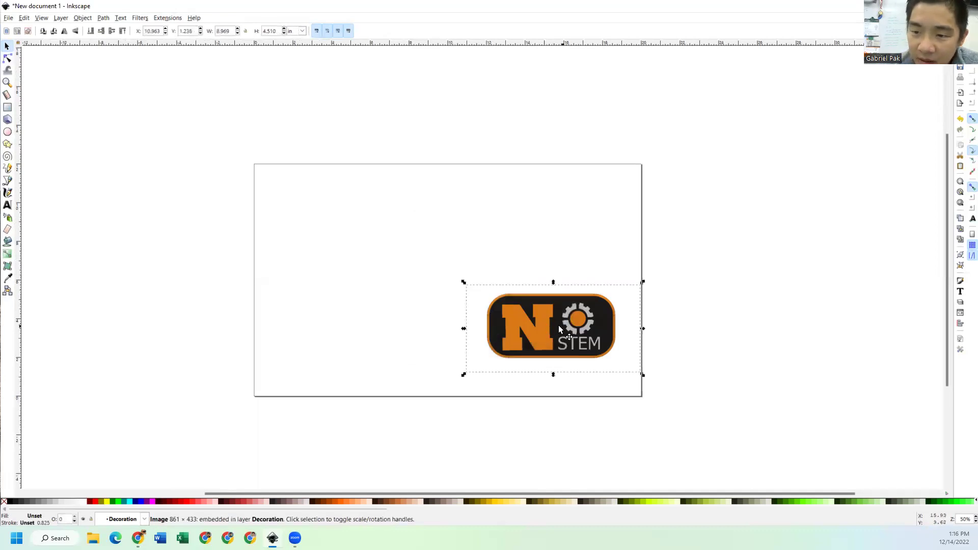
pyautogui.moveTo(558, 325); pyautogui.dragTo(459, 266)
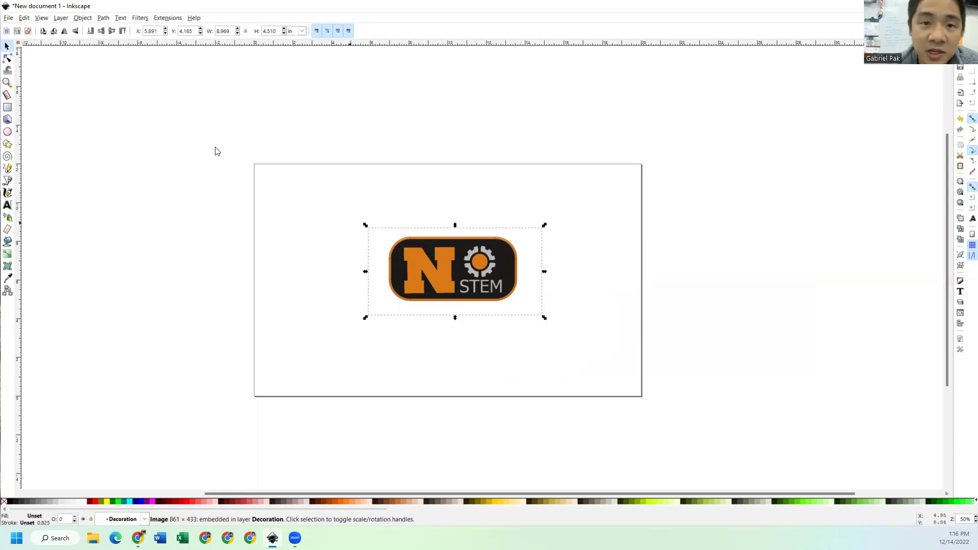
# Trace the logo bitmap using Colors with 5 scans, live preview and background removed
pyautogui.click(83, 19)
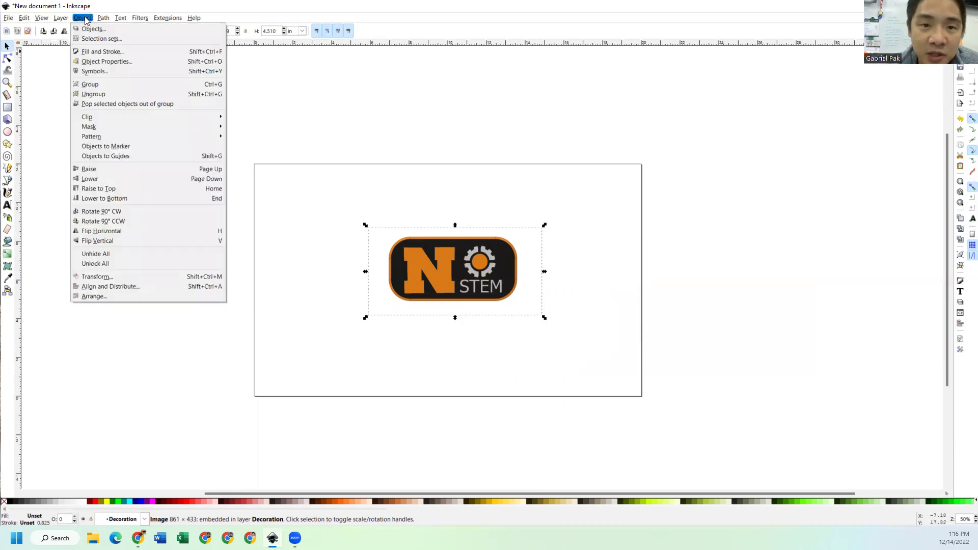
pyautogui.moveTo(96, 19)
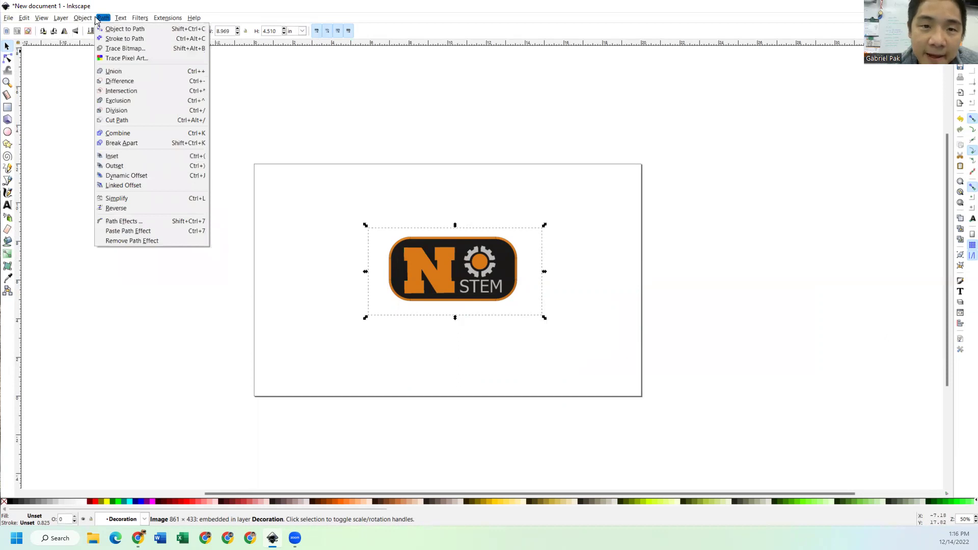
pyautogui.click(127, 48)
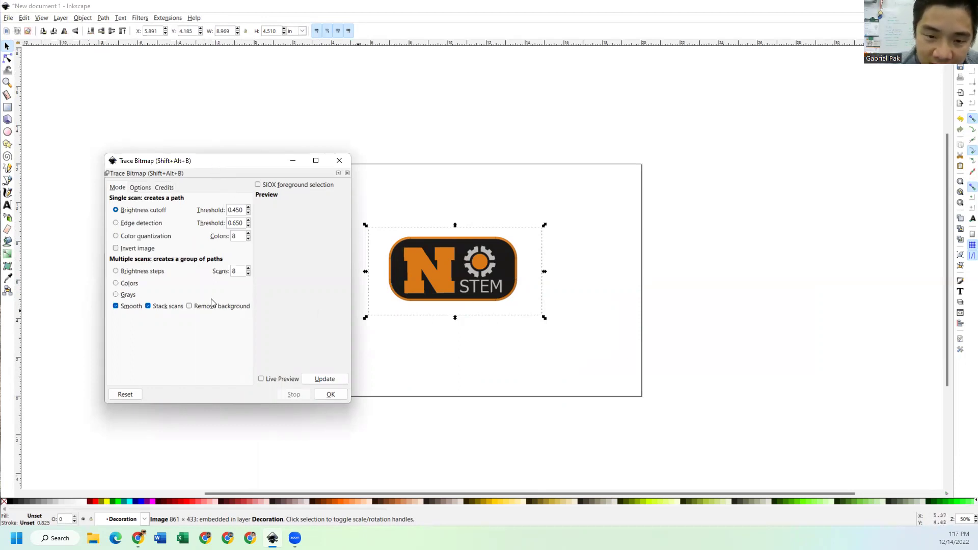
pyautogui.click(127, 284)
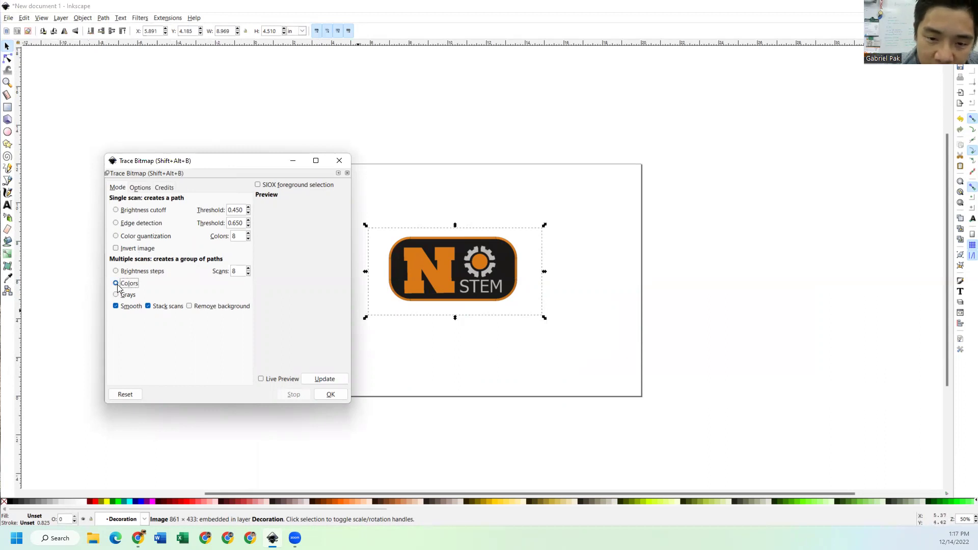
pyautogui.click(248, 275)
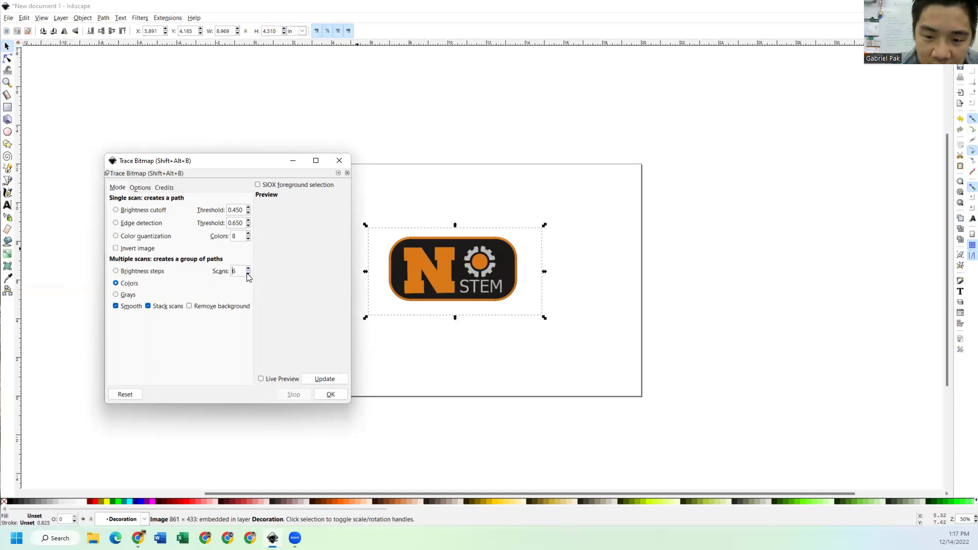
pyautogui.click(261, 378)
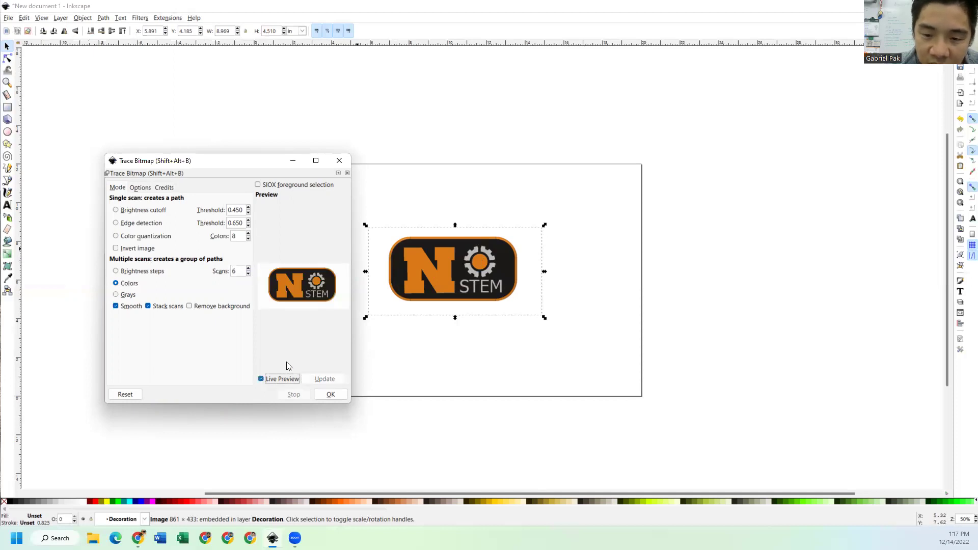
pyautogui.click(248, 275)
pyautogui.click(248, 275)
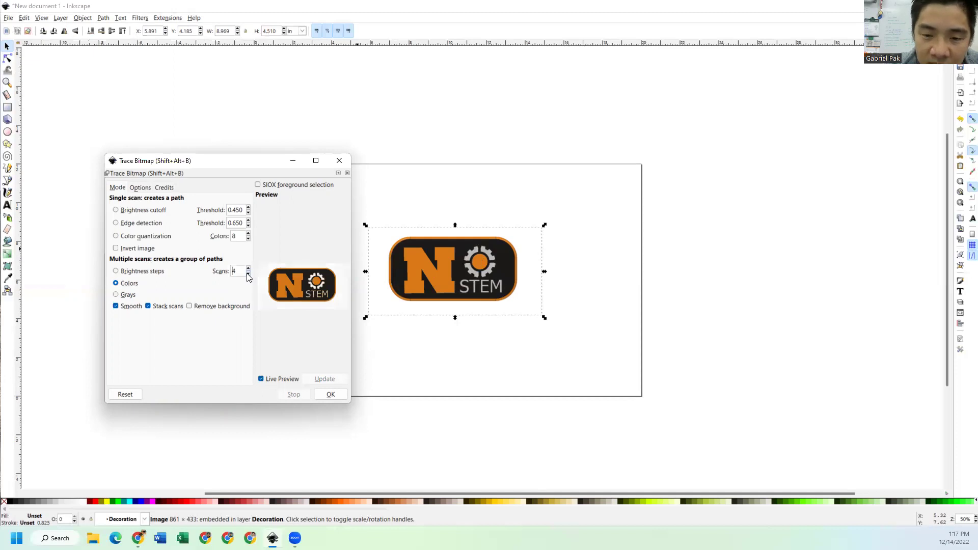
pyautogui.click(248, 270)
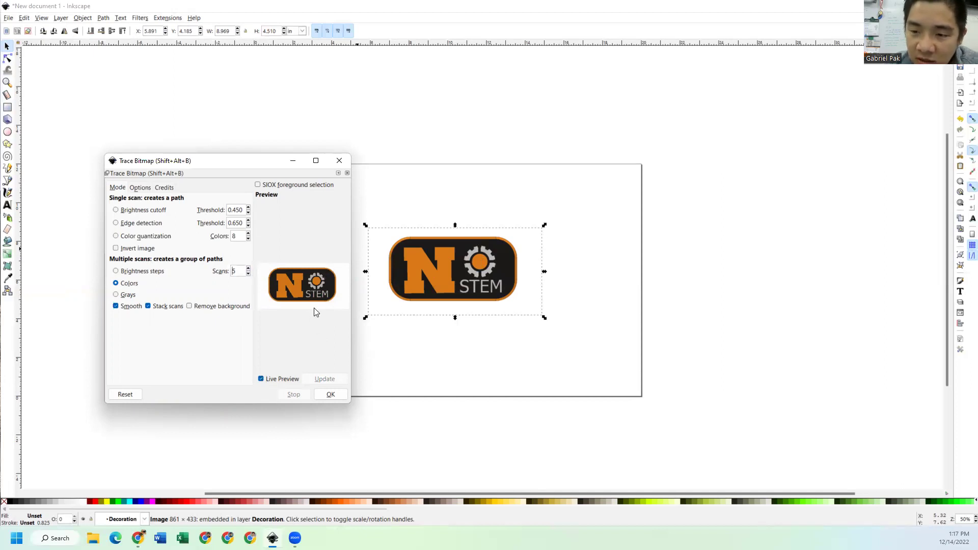
pyautogui.click(329, 396)
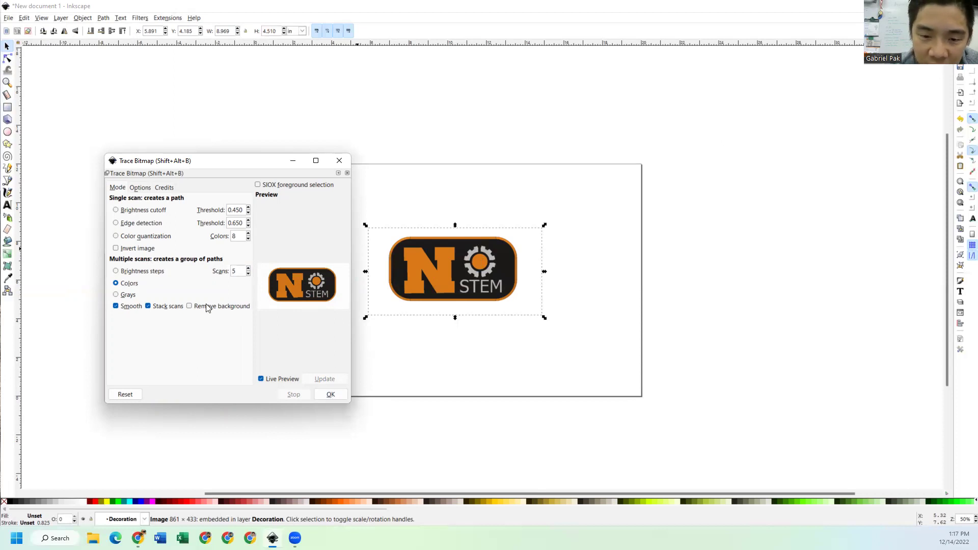
pyautogui.click(190, 307)
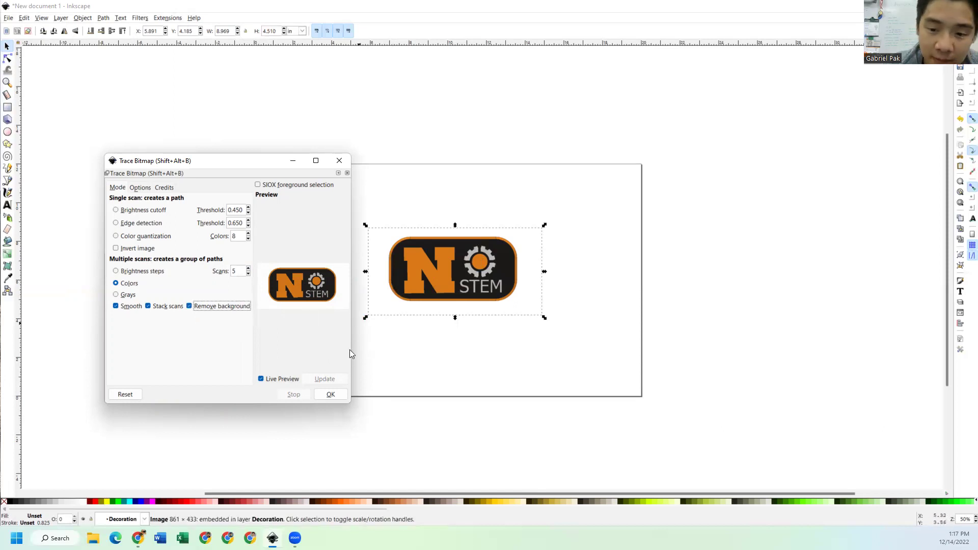
pyautogui.click(337, 395)
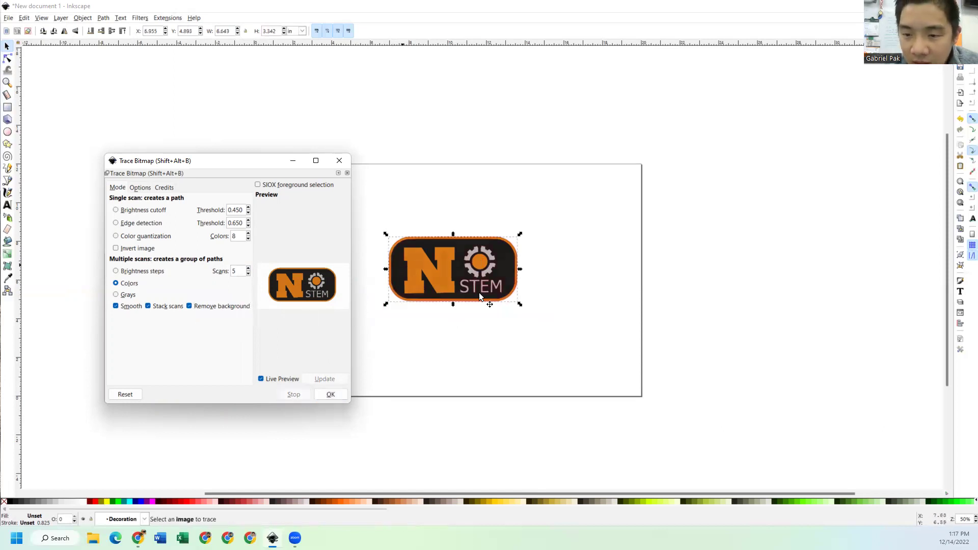
# Park the original bitmap off the page to the right and move the traced logo to the top edge
pyautogui.click(339, 161)
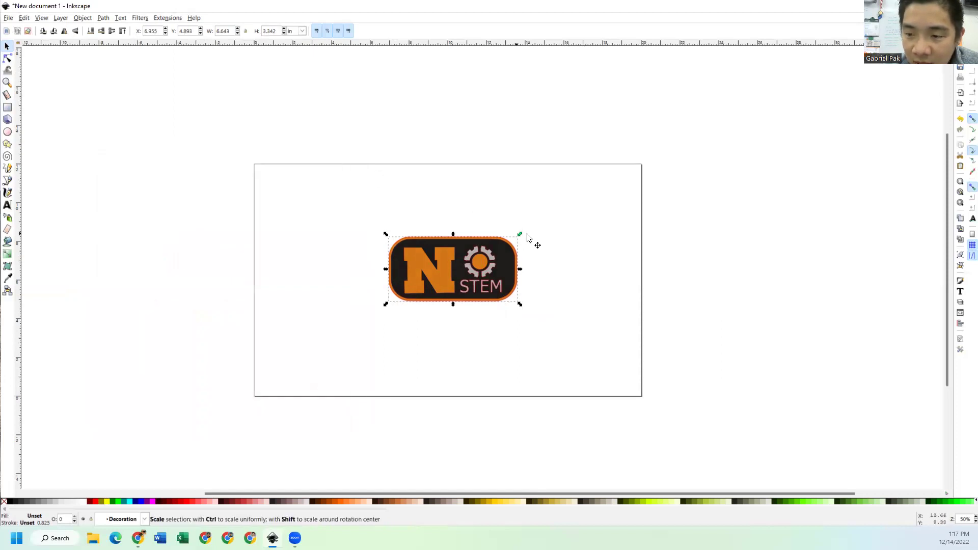
pyautogui.click(522, 263)
pyautogui.moveTo(530, 271); pyautogui.dragTo(736, 242)
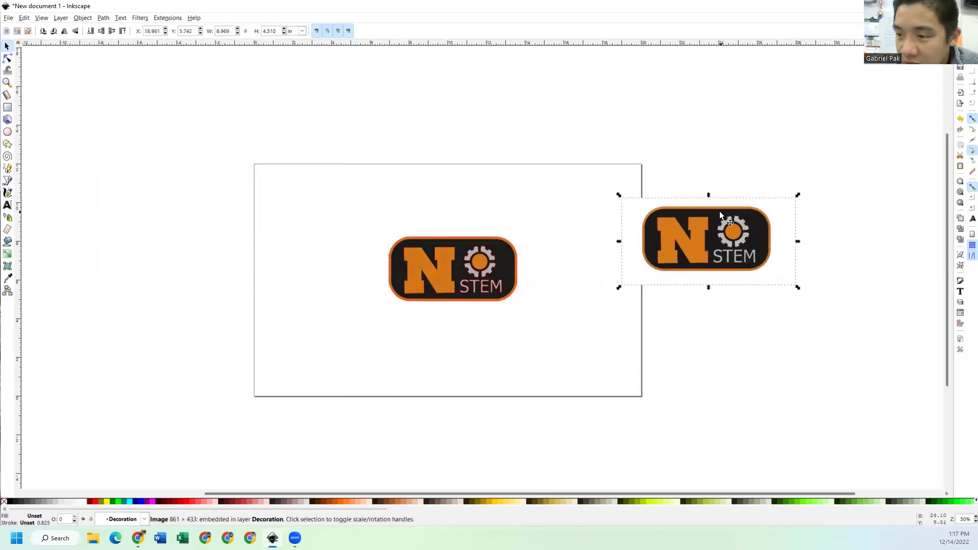
pyautogui.moveTo(719, 211); pyautogui.dragTo(752, 152)
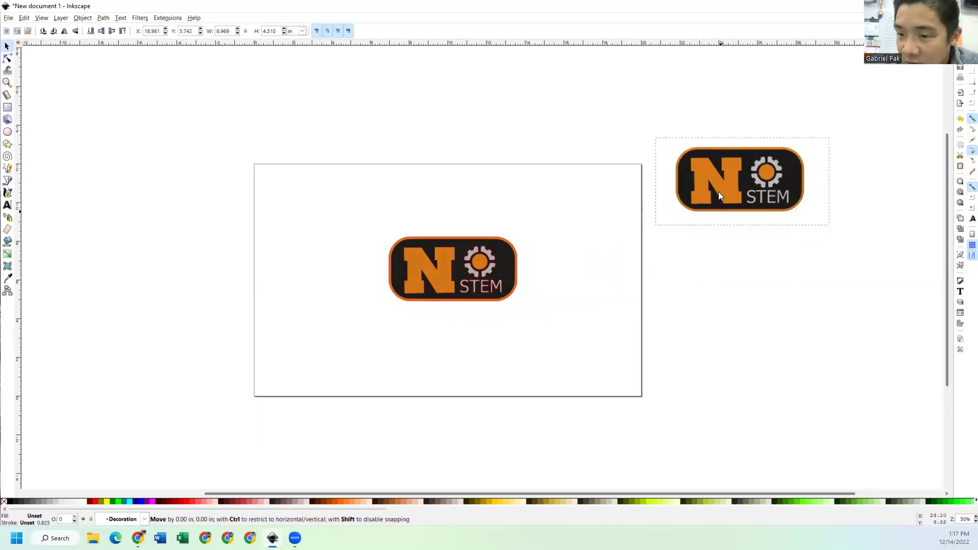
pyautogui.click(490, 263)
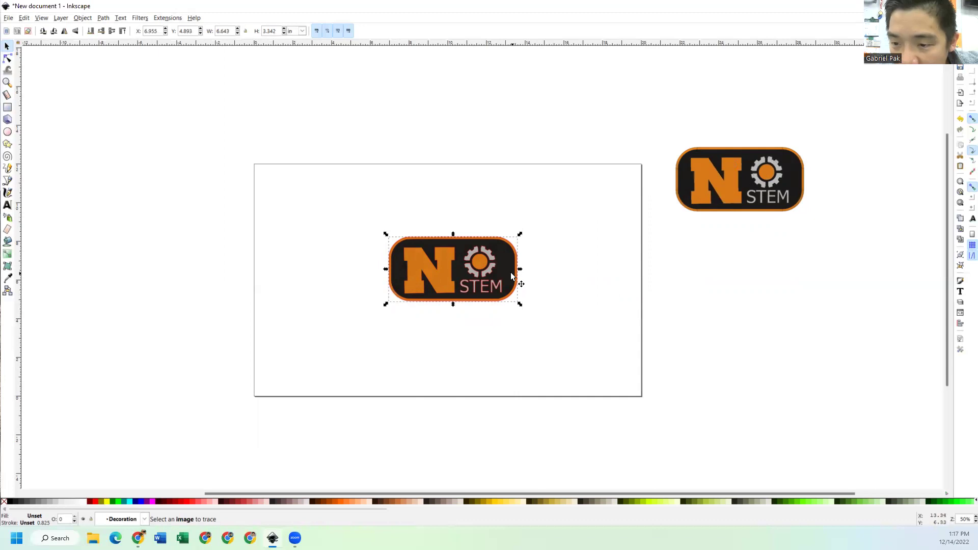
pyautogui.moveTo(510, 271)
pyautogui.mouseDown()
pyautogui.moveTo(513, 191)
pyautogui.moveTo(474, 293)
pyautogui.mouseUp()
# Pull the traced black, orange and grey layers apart to inspect them, then undo the moves
pyautogui.click(514, 189)
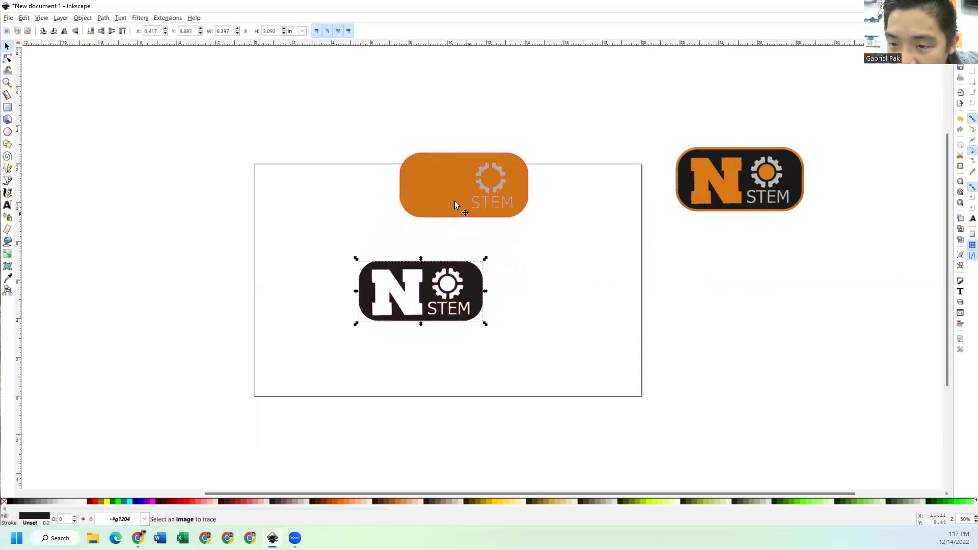
pyautogui.click(453, 187)
pyautogui.moveTo(454, 187); pyautogui.dragTo(565, 330)
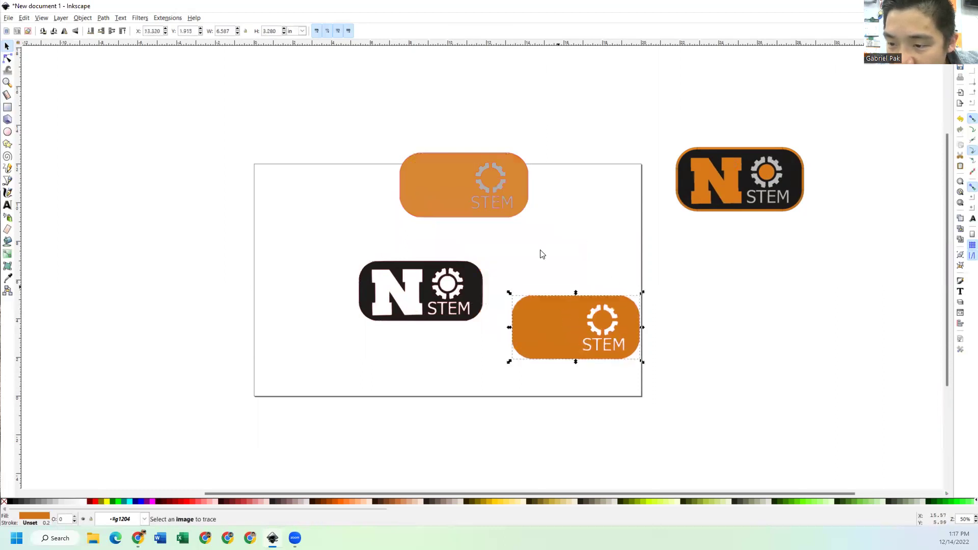
pyautogui.click(448, 189)
pyautogui.moveTo(448, 190); pyautogui.dragTo(254, 223)
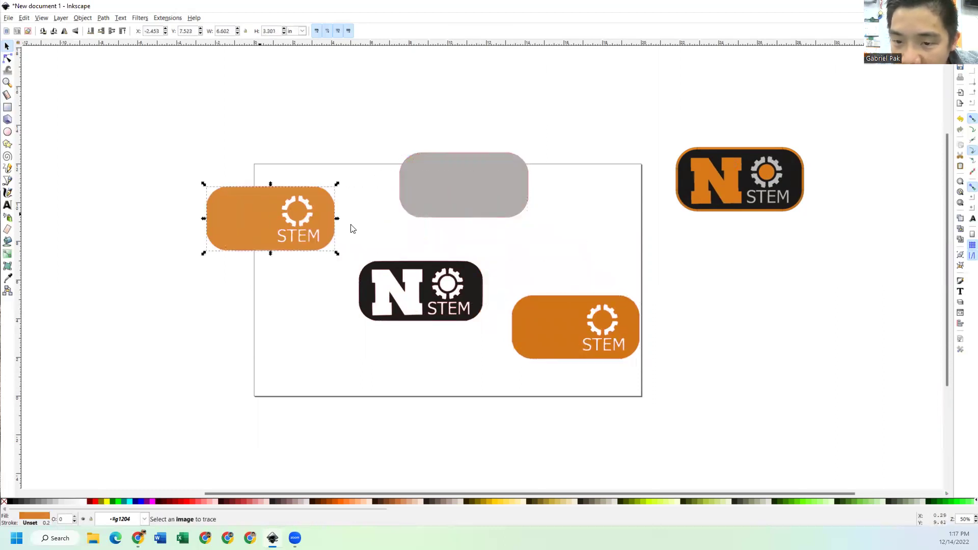
pyautogui.click(454, 191)
pyautogui.moveTo(479, 179); pyautogui.dragTo(618, 218)
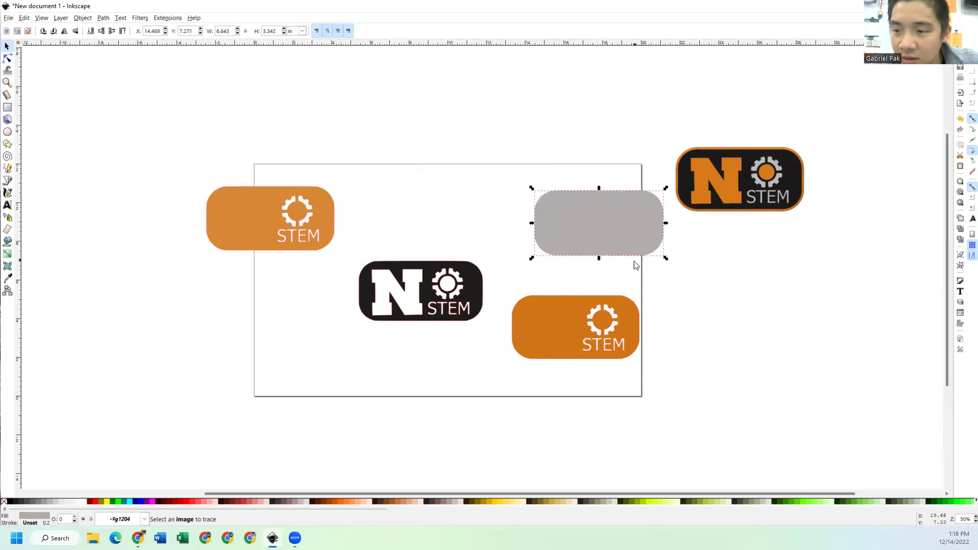
pyautogui.hotkey('ctrl', 'z')
pyautogui.hotkey('ctrl', 'z')
pyautogui.hotkey('ctrl', 'z')
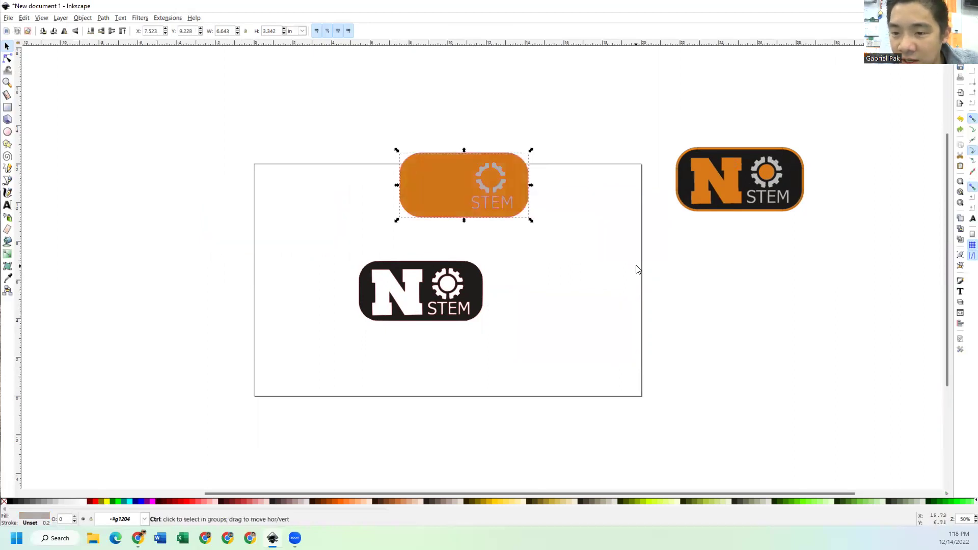
pyautogui.hotkey('ctrl', 'z')
pyautogui.click(574, 251)
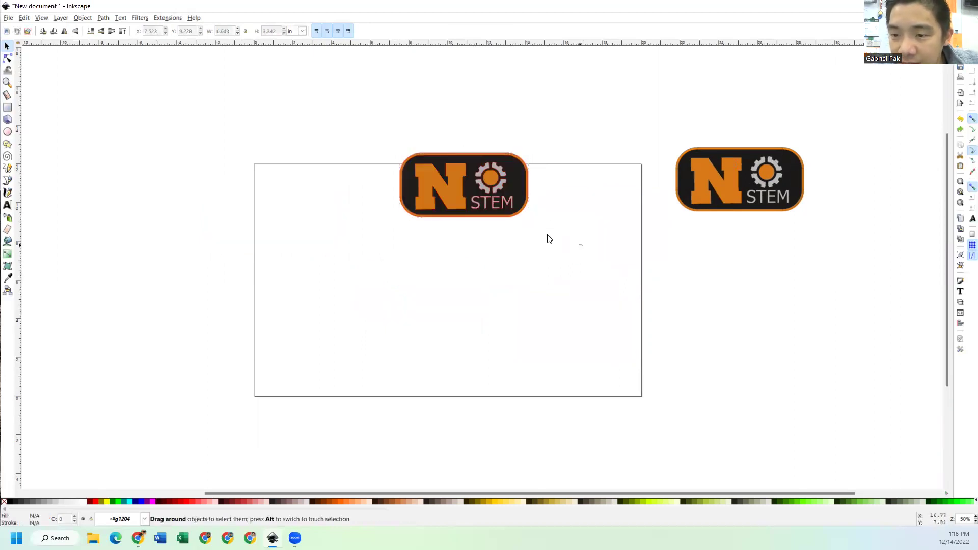
# Centre the traced logo on the page and pull its black layer aside to the right
pyautogui.moveTo(580, 245); pyautogui.dragTo(354, 125)
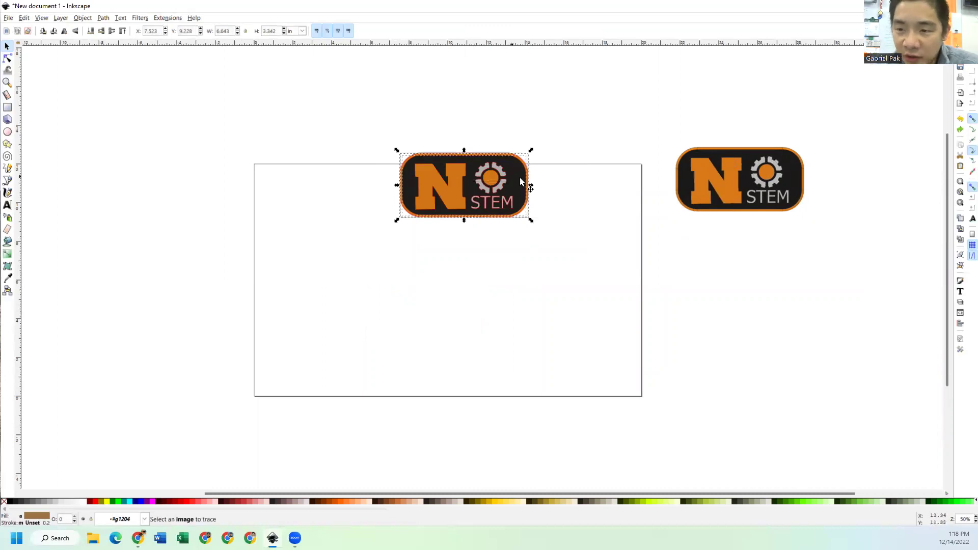
pyautogui.moveTo(520, 181); pyautogui.dragTo(494, 273)
pyautogui.click(532, 291)
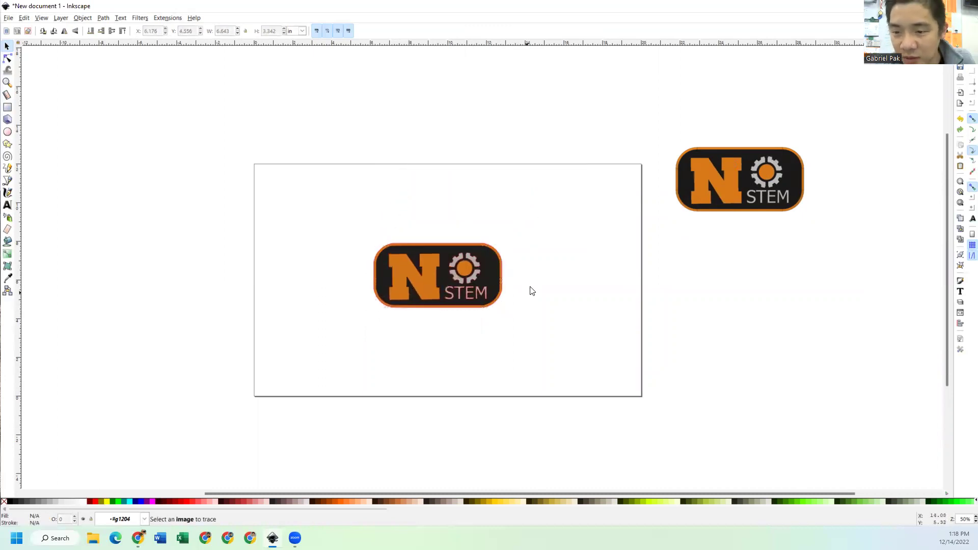
pyautogui.click(492, 269)
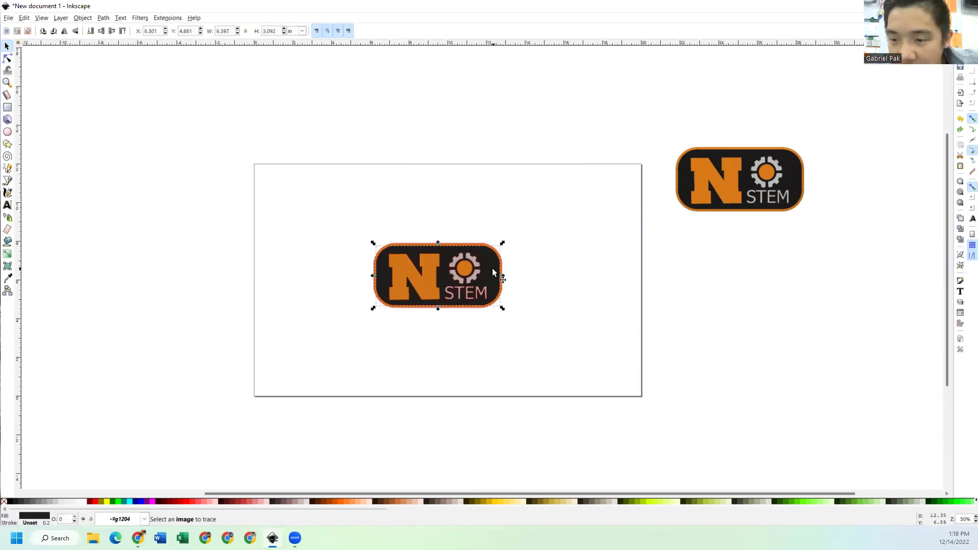
pyautogui.click(492, 270)
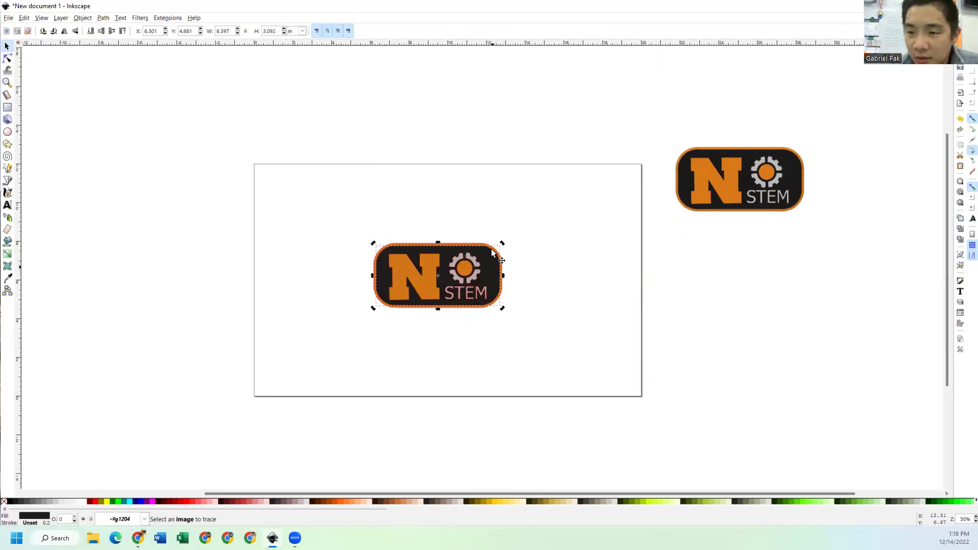
pyautogui.click(476, 265)
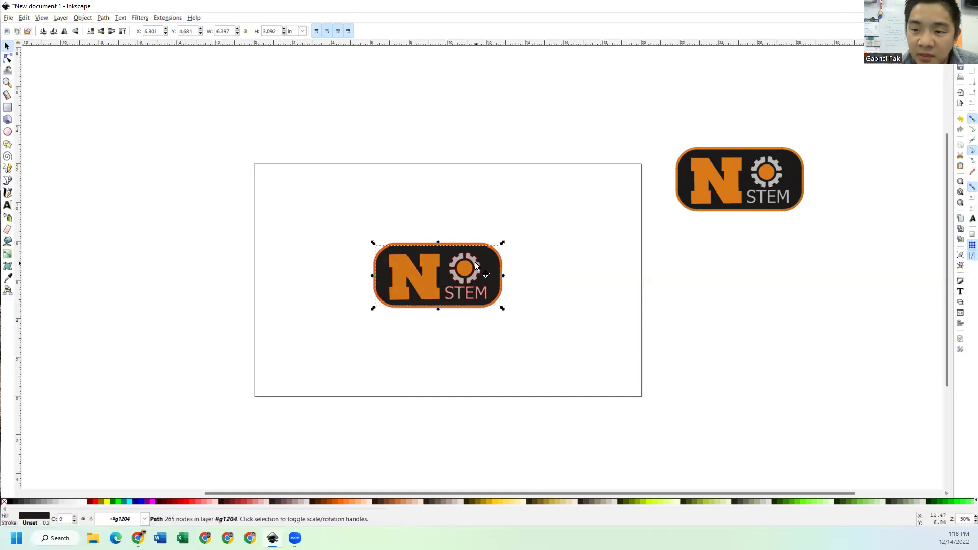
pyautogui.moveTo(475, 265)
pyautogui.mouseDown()
pyautogui.moveTo(631, 290)
pyautogui.moveTo(607, 209)
pyautogui.mouseUp()
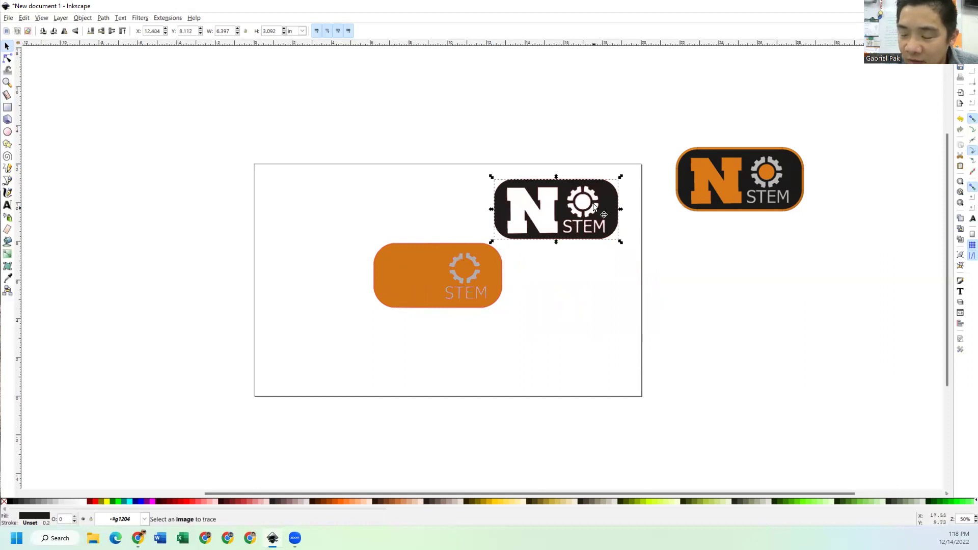
# Remove the stray orange trace shape and the grey rounded rectangle beneath it
pyautogui.click(501, 289)
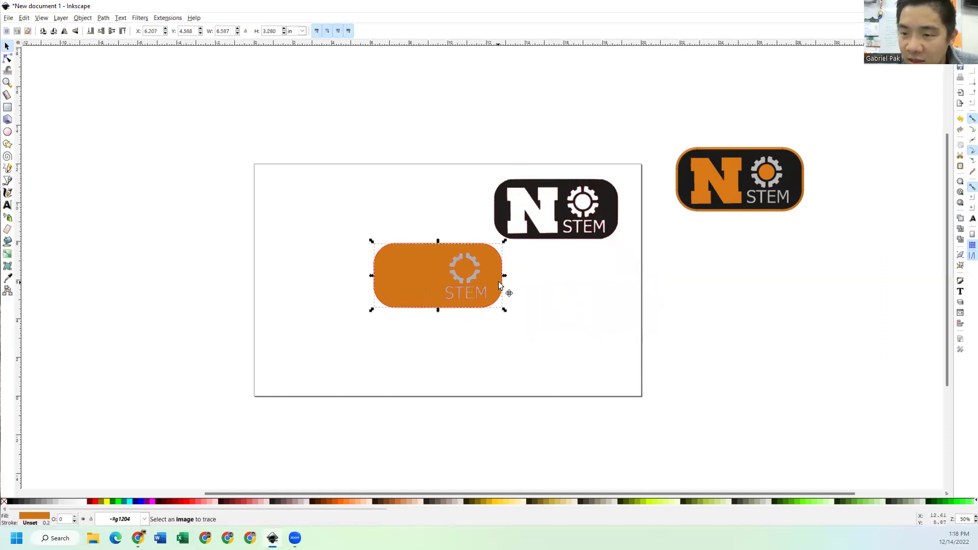
pyautogui.moveTo(498, 282); pyautogui.dragTo(618, 220)
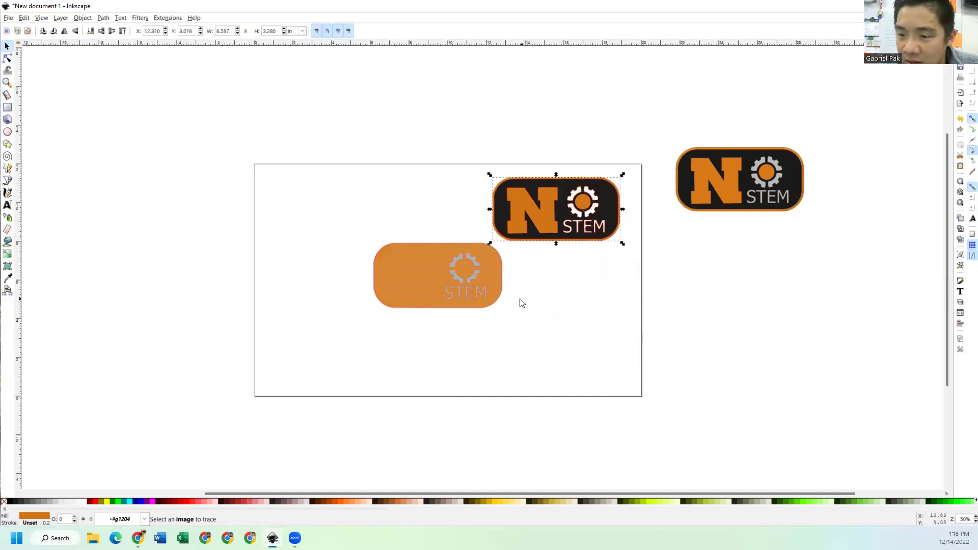
pyautogui.click(493, 288)
pyautogui.press('Delete')
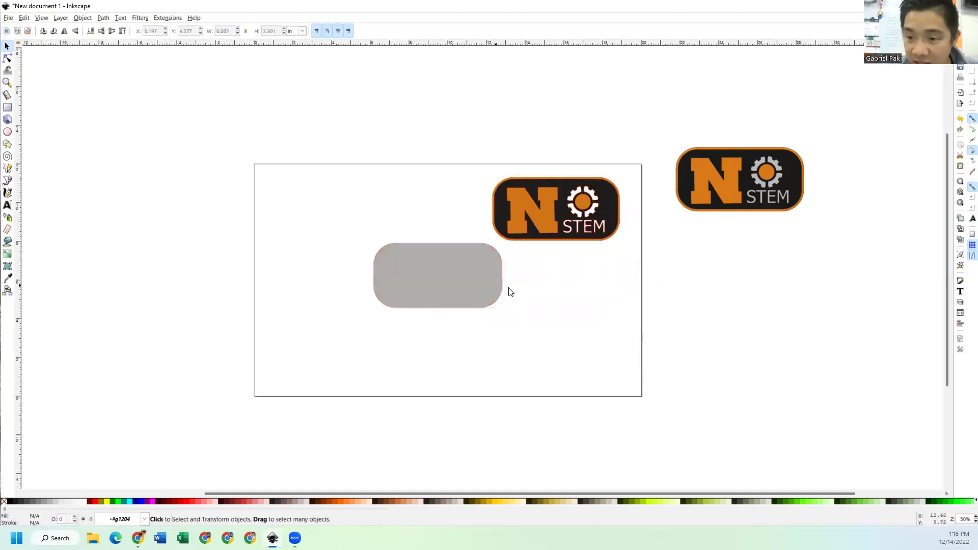
pyautogui.click(490, 286)
pyautogui.press('Delete')
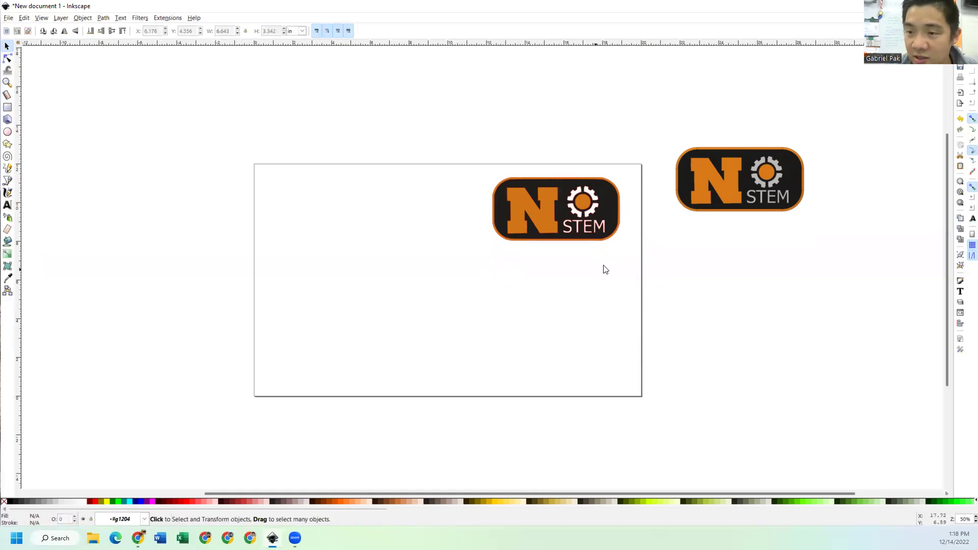
# Move the black N STEM logo back toward the page centre and select it alone
pyautogui.click(611, 216)
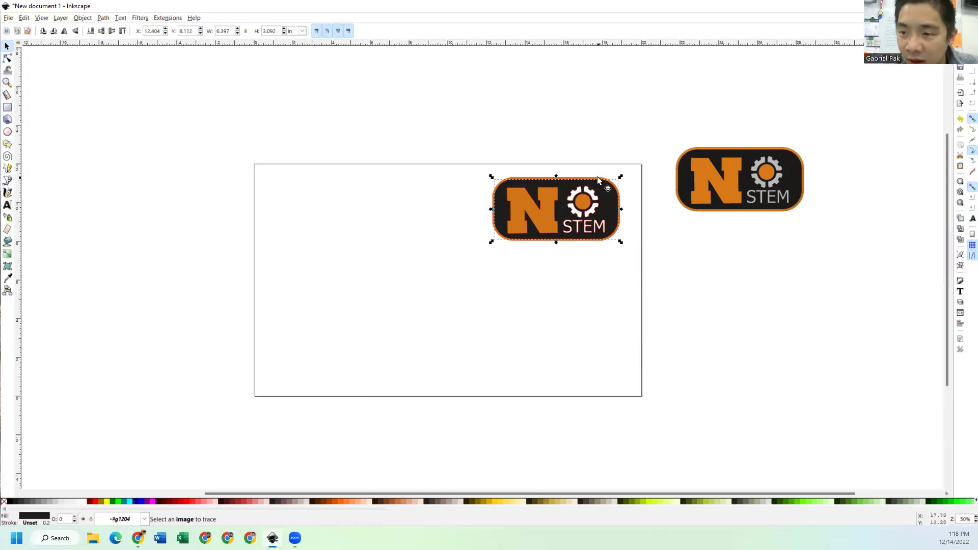
pyautogui.click(641, 235)
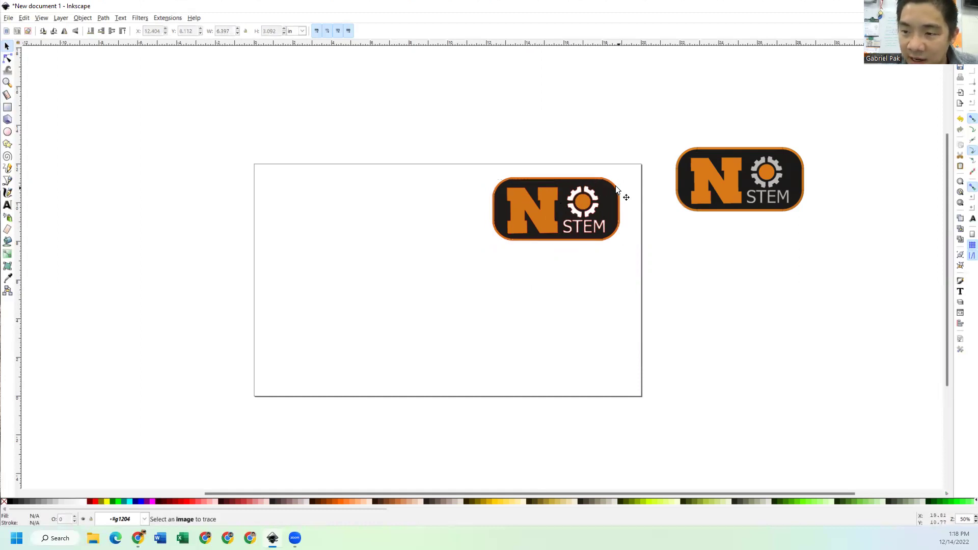
pyautogui.click(615, 187)
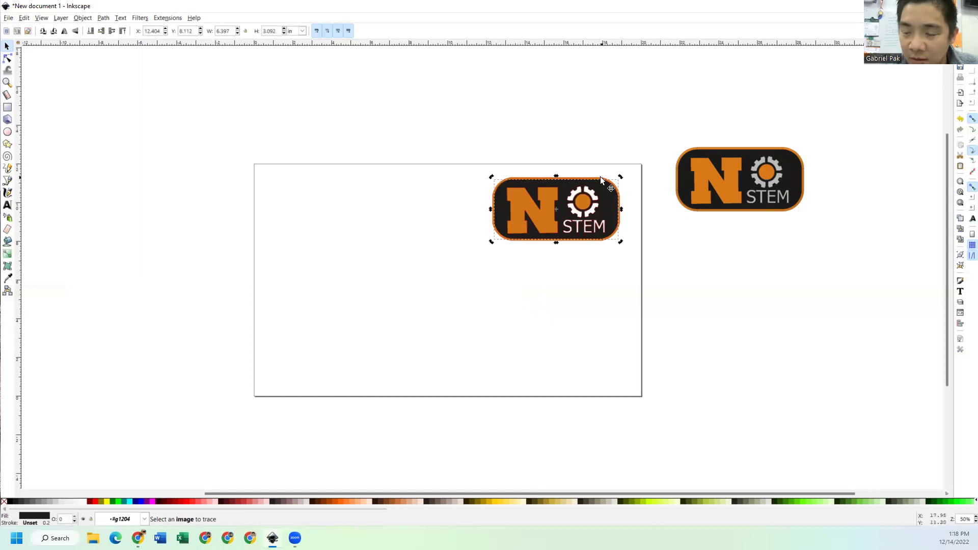
pyautogui.click(650, 236)
pyautogui.moveTo(474, 154); pyautogui.dragTo(639, 275)
pyautogui.moveTo(611, 204)
pyautogui.mouseDown()
pyautogui.moveTo(582, 247)
pyautogui.moveTo(461, 280)
pyautogui.moveTo(580, 245)
pyautogui.moveTo(608, 222)
pyautogui.mouseUp()
pyautogui.click(479, 279)
pyautogui.click(465, 276)
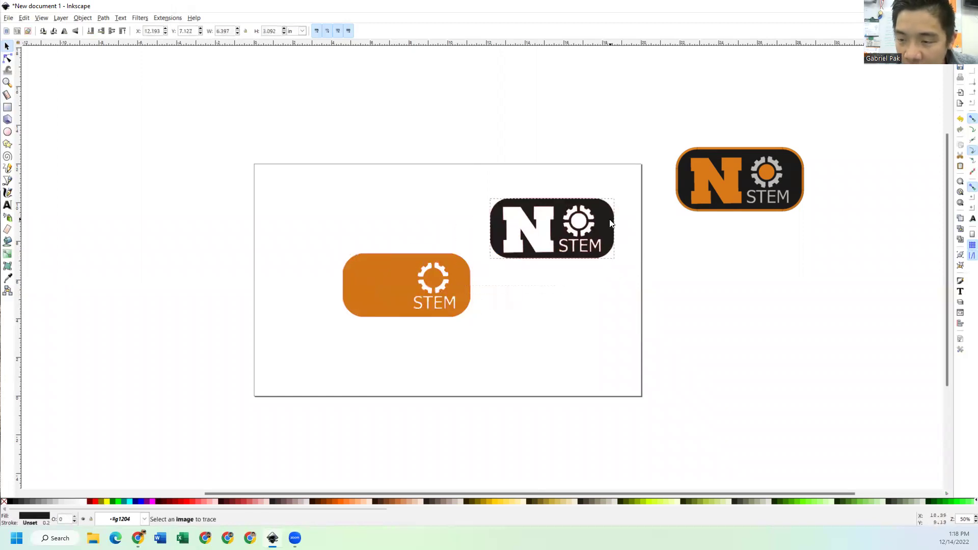
# Inspect the orange shape's gear and STEM nodes with the Node tool
pyautogui.press('n')
pyautogui.click(463, 279)
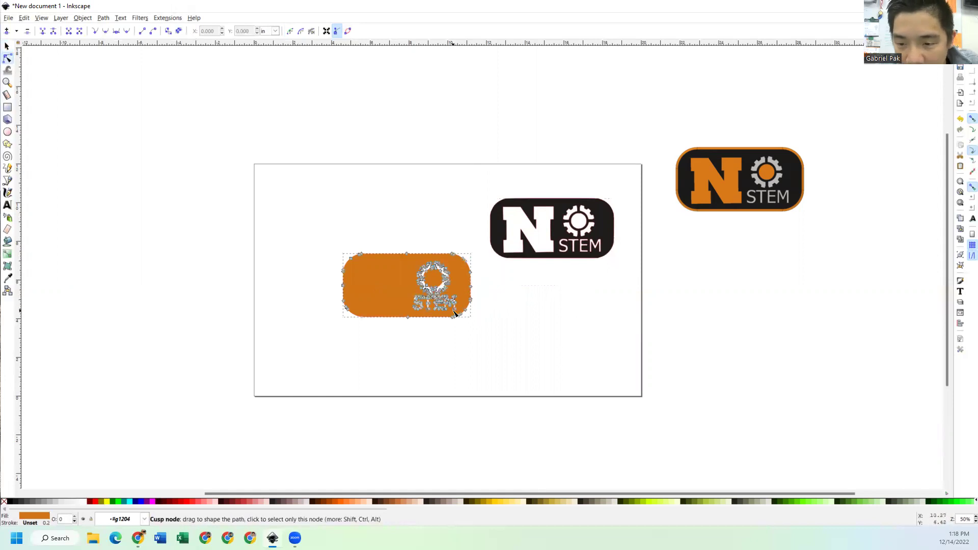
pyautogui.click(453, 298)
pyautogui.scroll(-2, 453, 298)
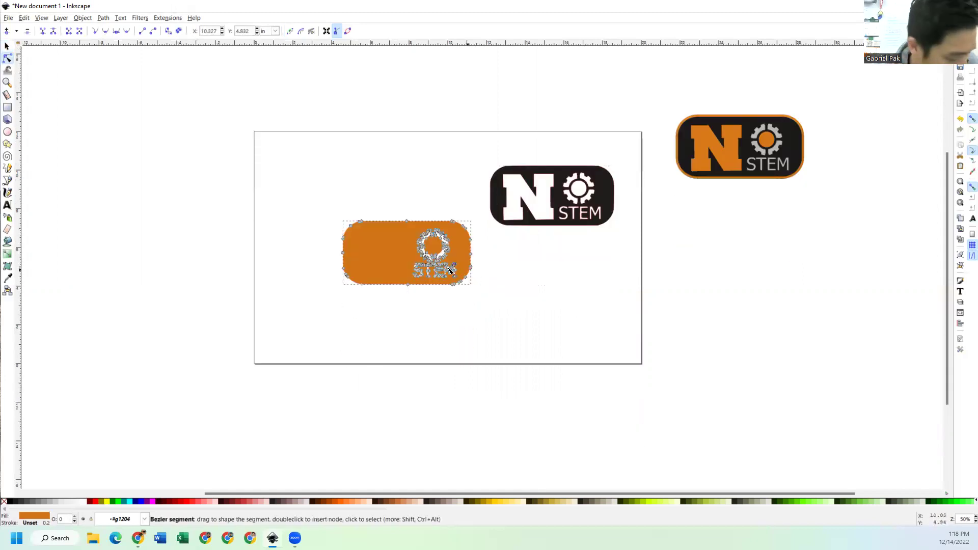
pyautogui.scroll(2, 465, 267)
pyautogui.scroll(1, 459, 263)
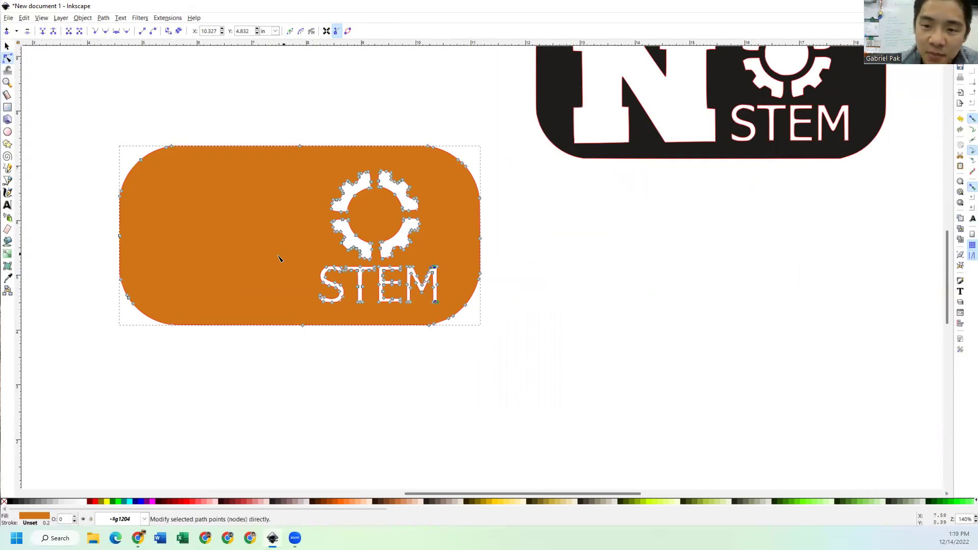
pyautogui.moveTo(302, 162); pyautogui.dragTo(446, 314)
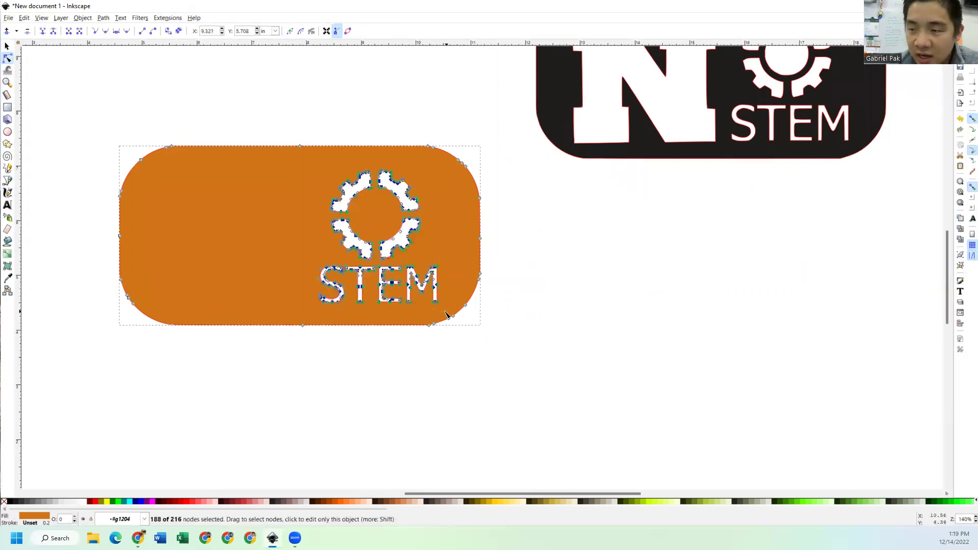
pyautogui.click(527, 297)
pyautogui.click(527, 297)
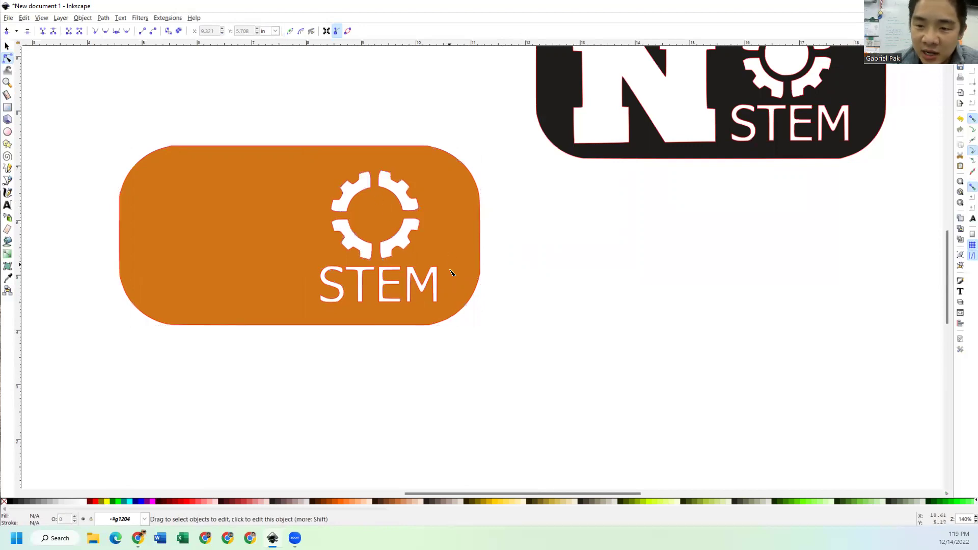
# Reselect and deselect the orange shape, then look through the Path menu
pyautogui.click(474, 190)
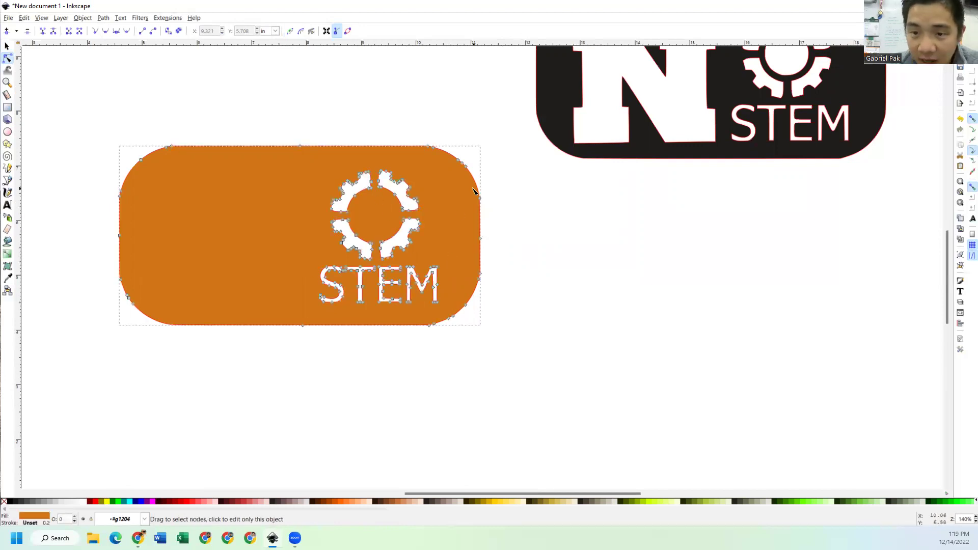
pyautogui.click(343, 124)
pyautogui.click(103, 18)
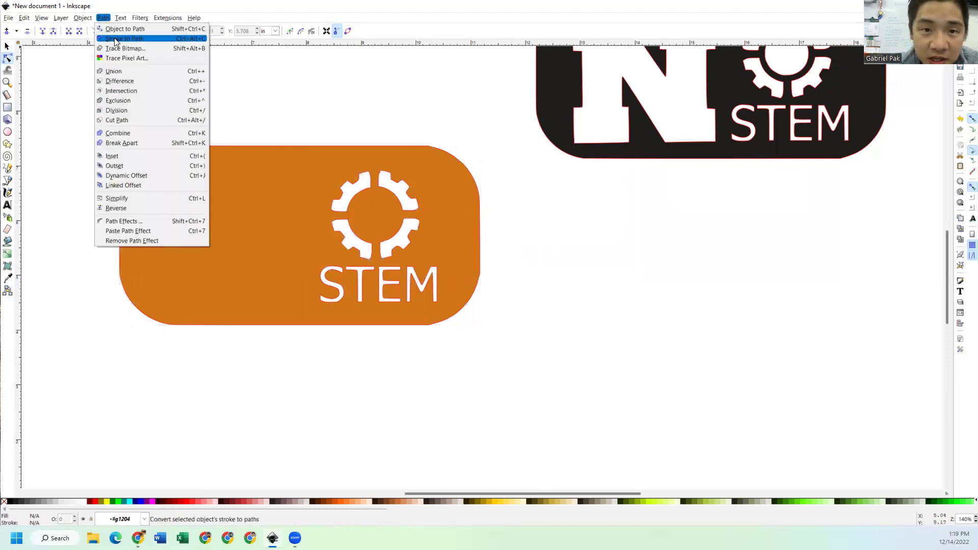
pyautogui.click(132, 241)
# In Fill and Stroke, set the orange STEM shape's fill to none, leaving its red outline
pyautogui.click(84, 18)
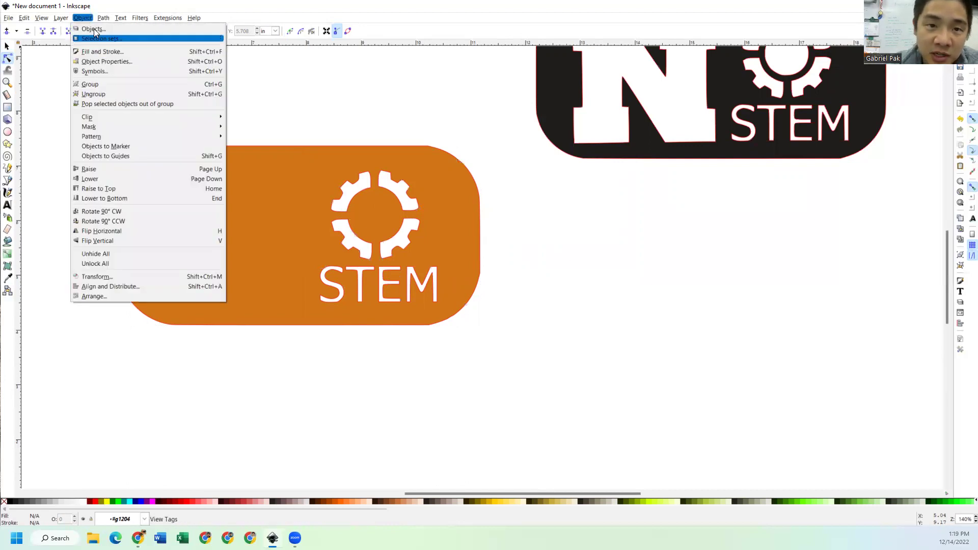
pyautogui.click(107, 52)
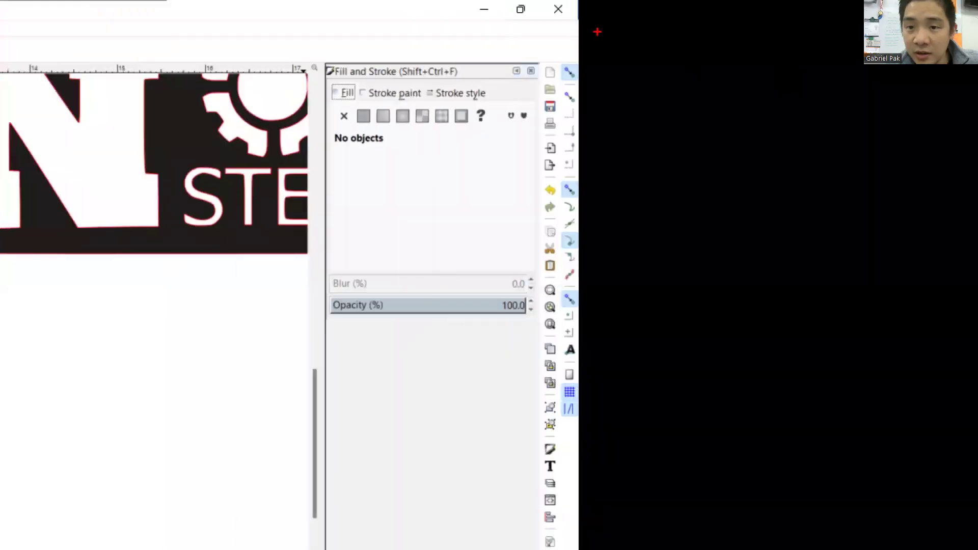
pyautogui.moveTo(334, 105); pyautogui.dragTo(352, 126)
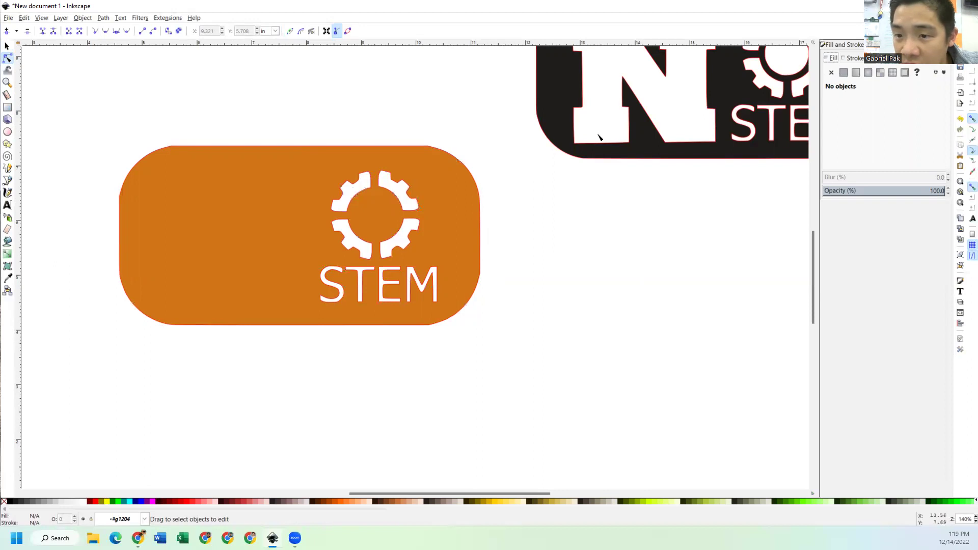
pyautogui.click(477, 201)
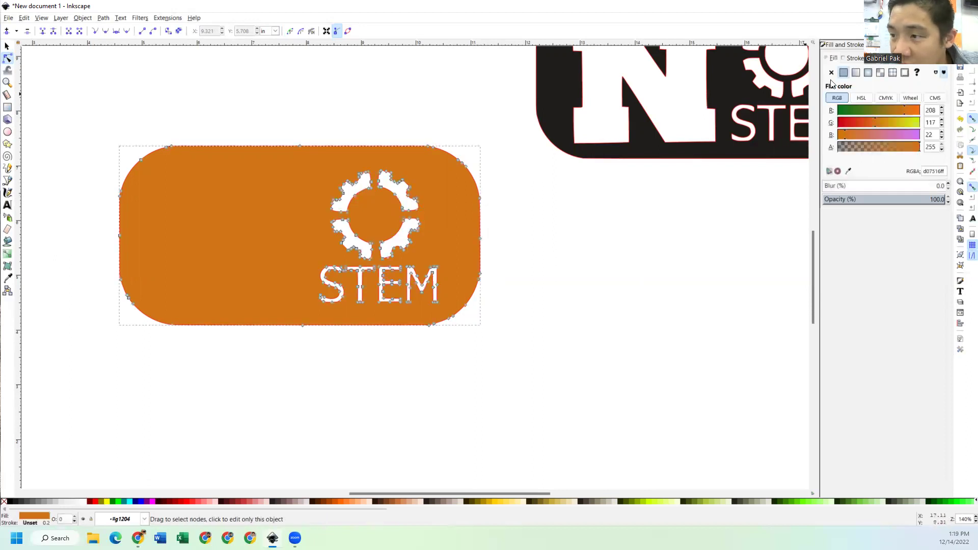
pyautogui.click(832, 73)
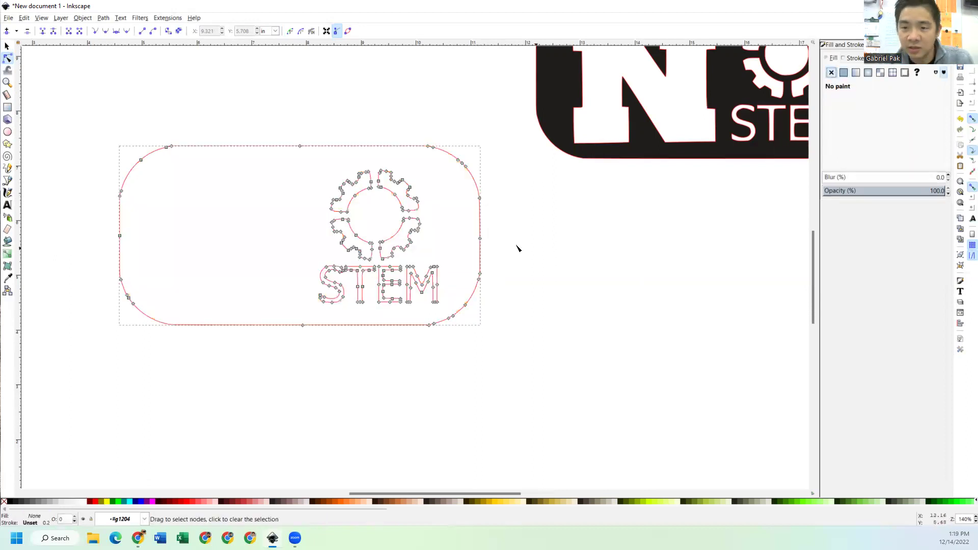
pyautogui.keyDown('ctrl'); pyautogui.scroll(2, 417, 249); pyautogui.keyUp('ctrl')
pyautogui.keyDown('ctrl'); pyautogui.scroll(-1, 423, 248); pyautogui.keyUp('ctrl')
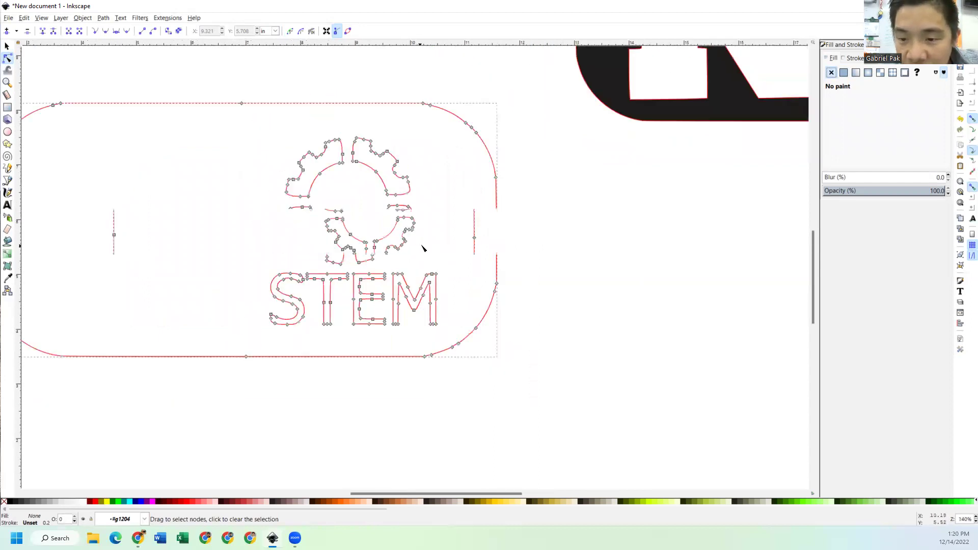
pyautogui.click(510, 237)
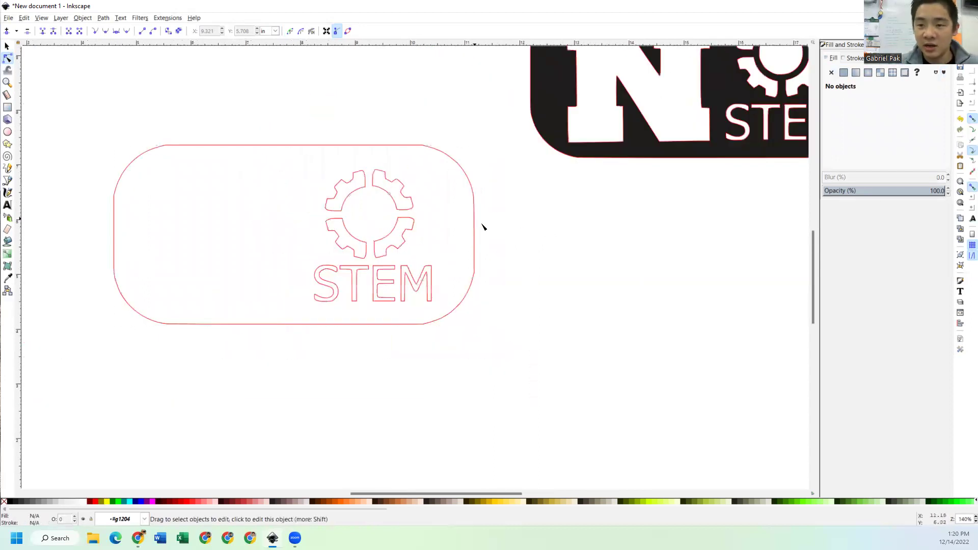
# Select the STEM outline path and check its 0.200 mm stroke width in Stroke style
pyautogui.press('s')
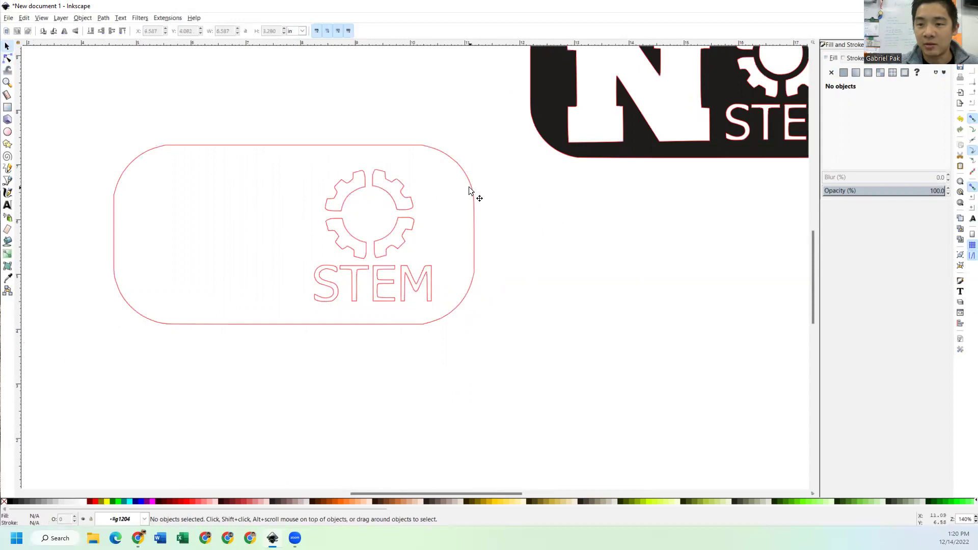
pyautogui.click(474, 194)
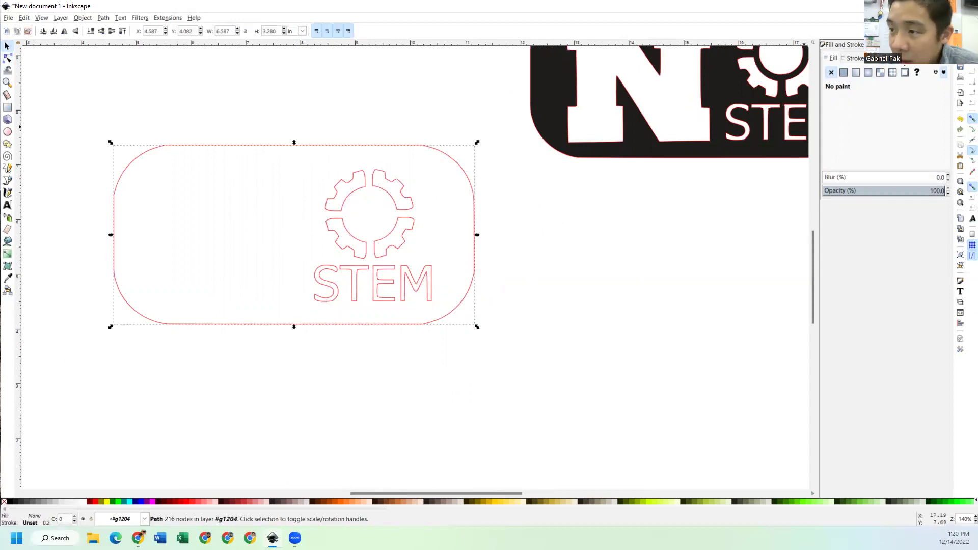
pyautogui.click(888, 58)
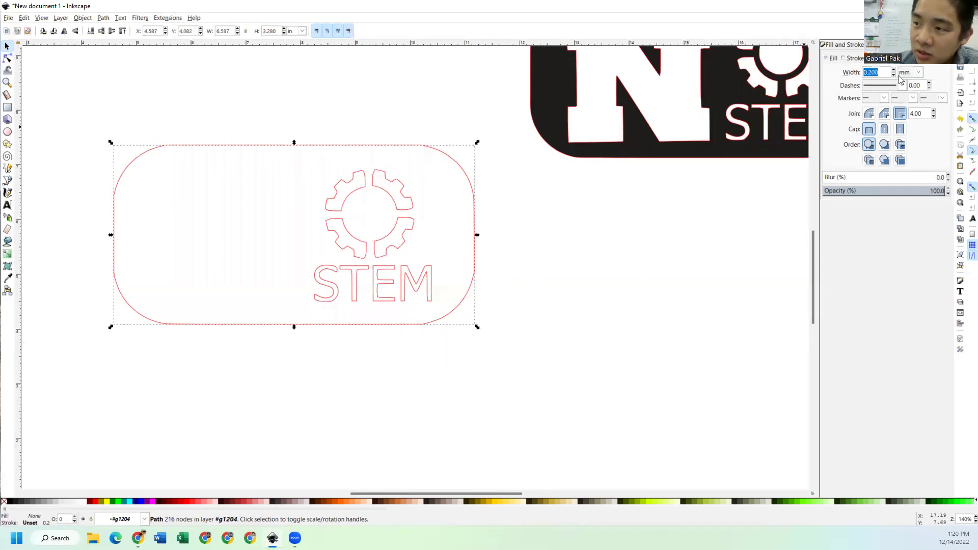
# Try pulling the outline's bottom-centre node downward with the Node tool, then undo it
pyautogui.click(480, 203)
pyautogui.click(476, 201)
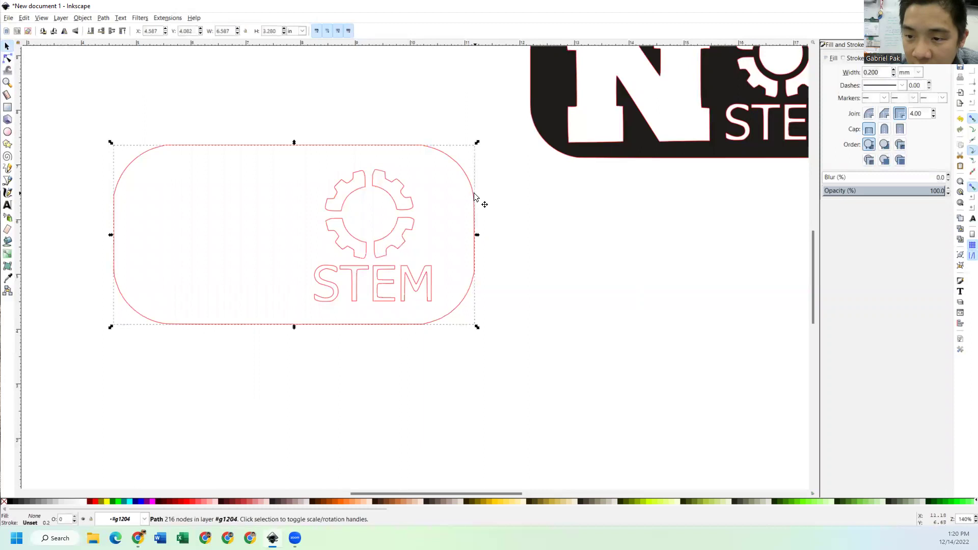
pyautogui.press('n')
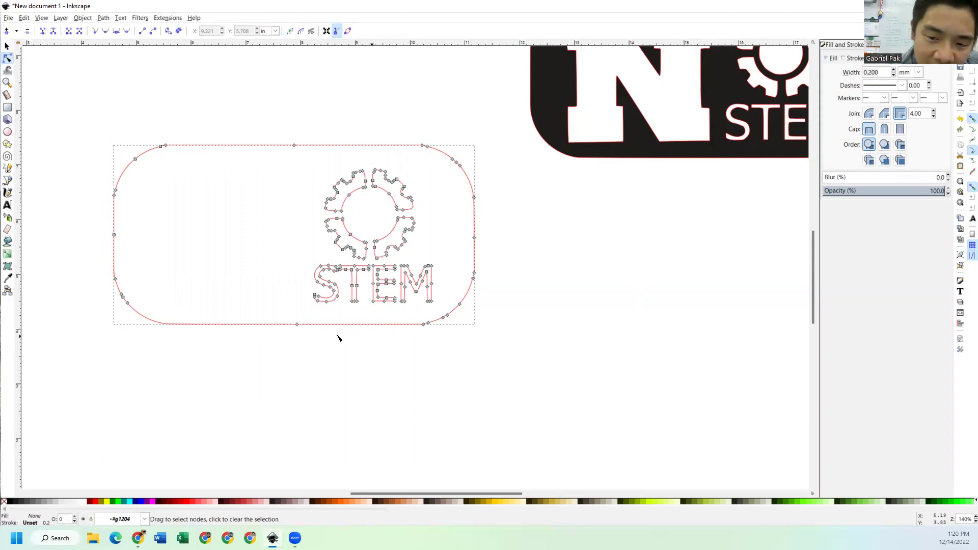
pyautogui.moveTo(298, 324); pyautogui.dragTo(307, 358)
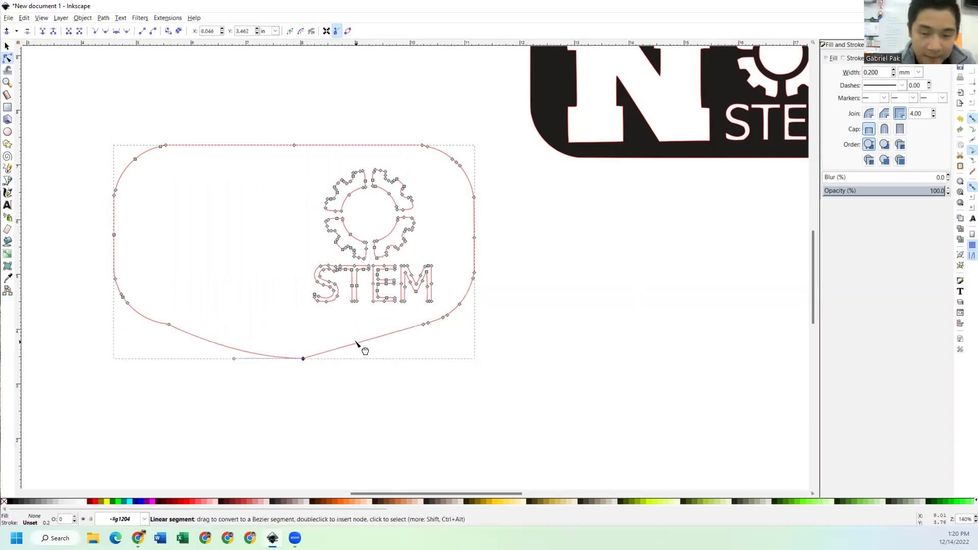
pyautogui.hotkey('ctrl', 'z')
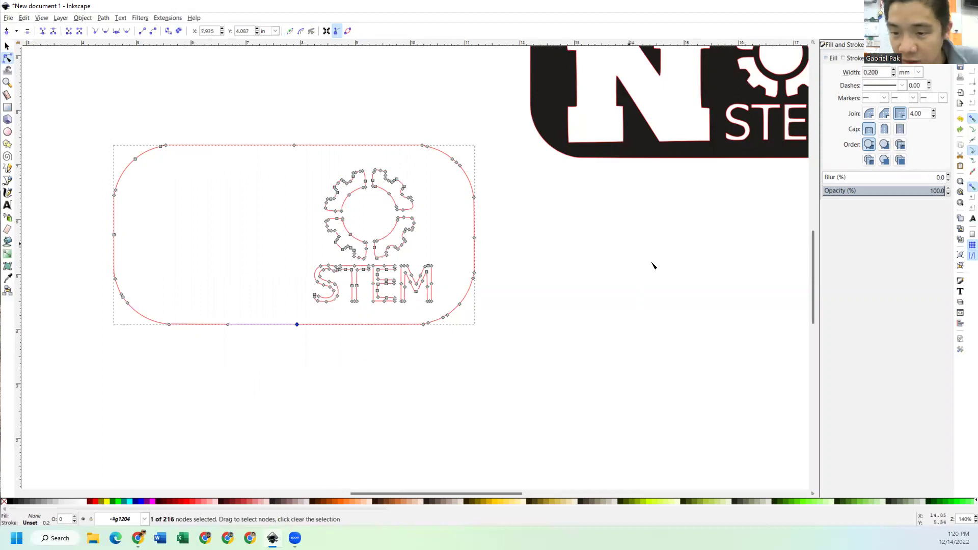
pyautogui.click(702, 176)
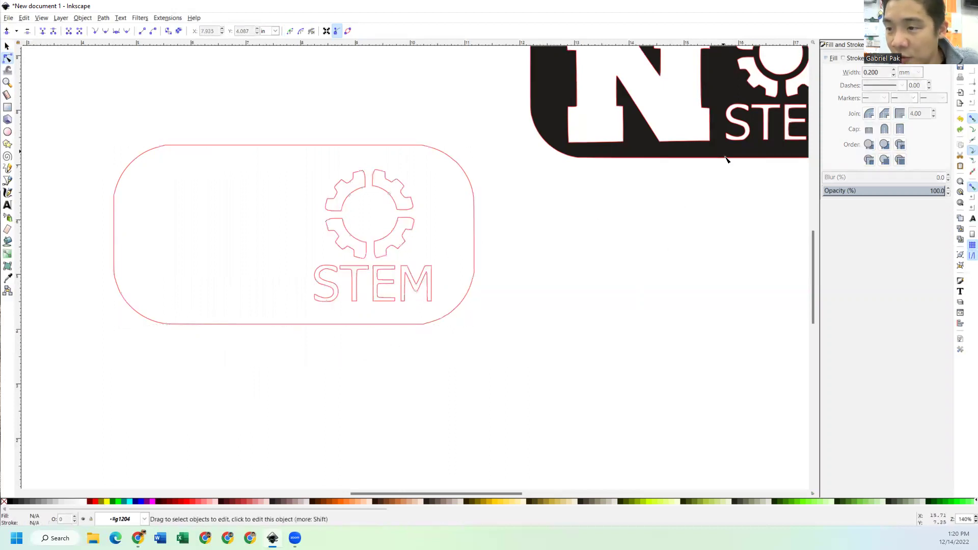
# Move the black N STEM logo onto the red rounded outline
pyautogui.press('s')
pyautogui.moveTo(734, 153); pyautogui.dragTo(320, 308)
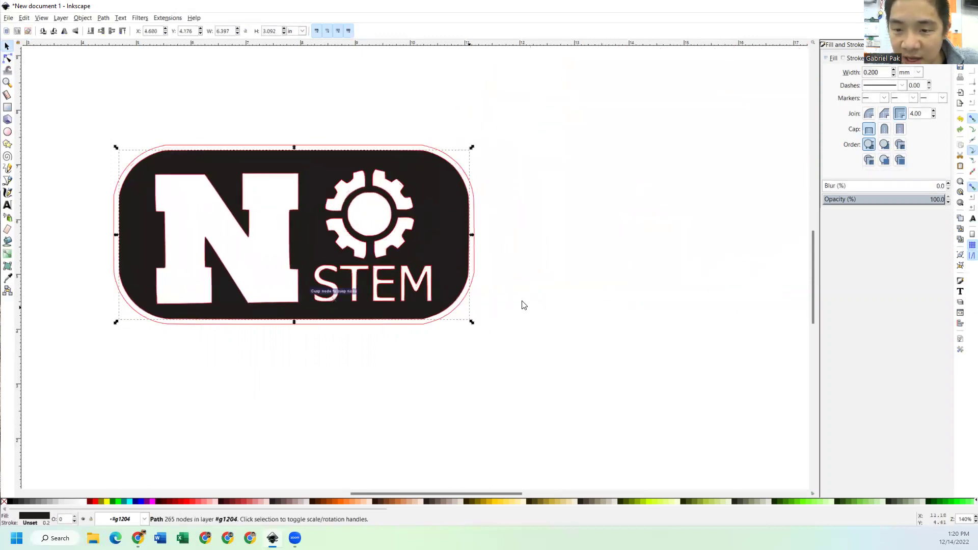
pyautogui.click(587, 288)
# Set the logo's flat fill colour to near-black 00000eff
pyautogui.click(448, 244)
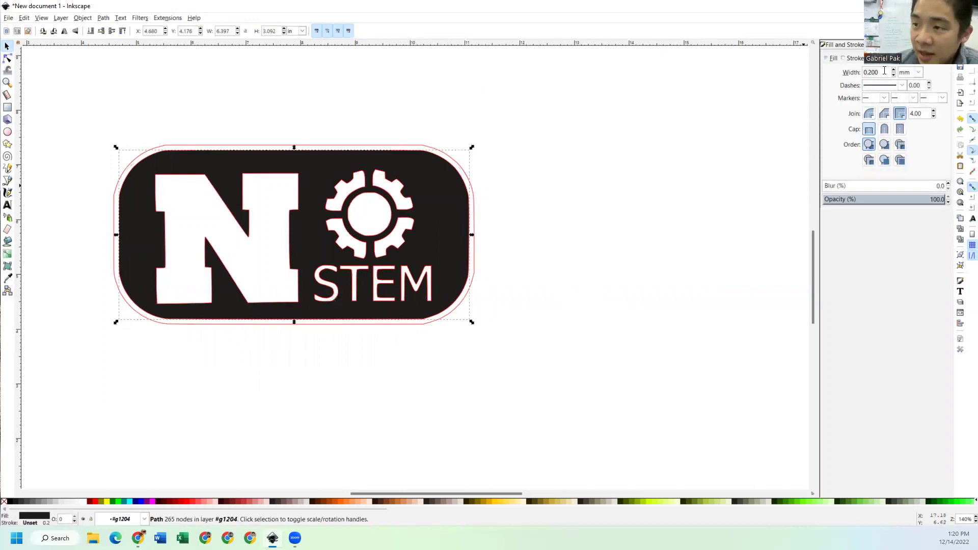
pyautogui.click(834, 58)
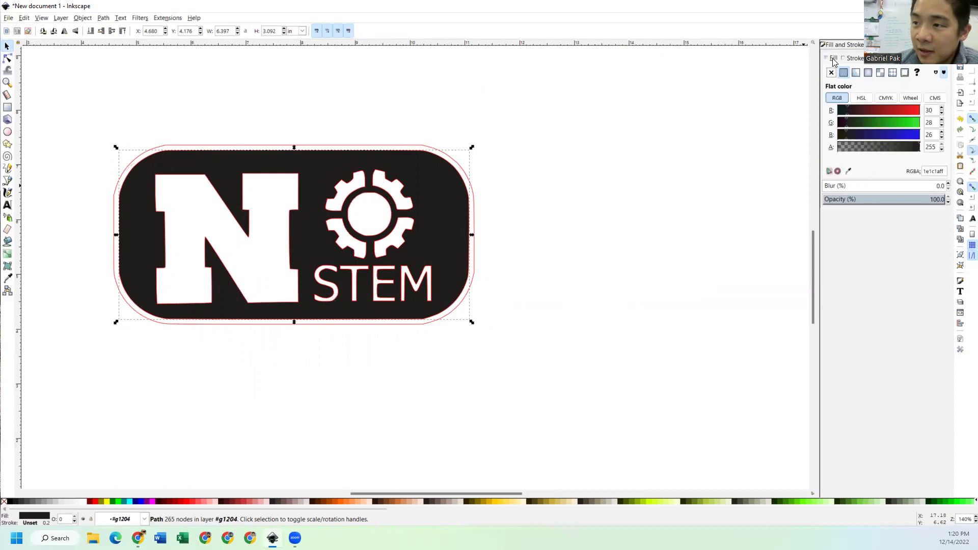
pyautogui.moveTo(854, 113); pyautogui.dragTo(829, 144)
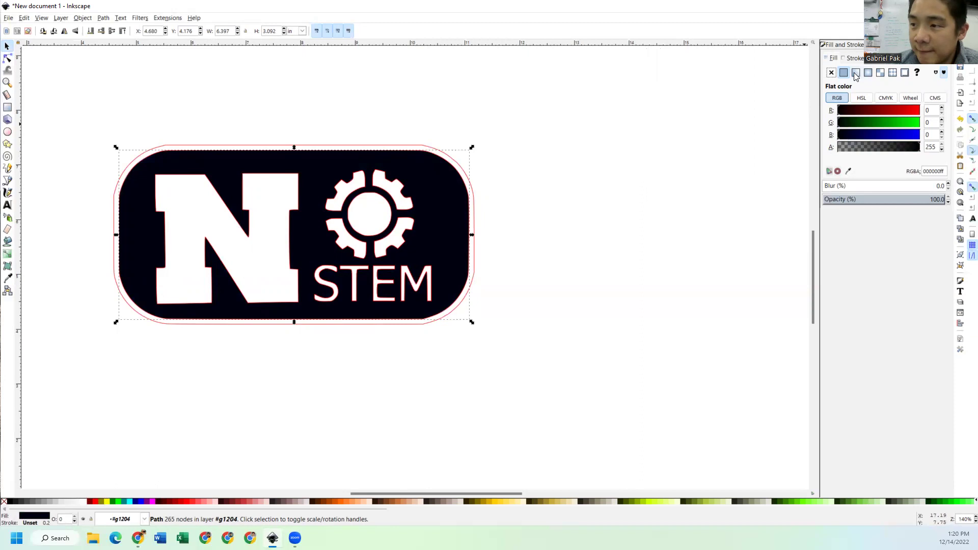
pyautogui.click(722, 222)
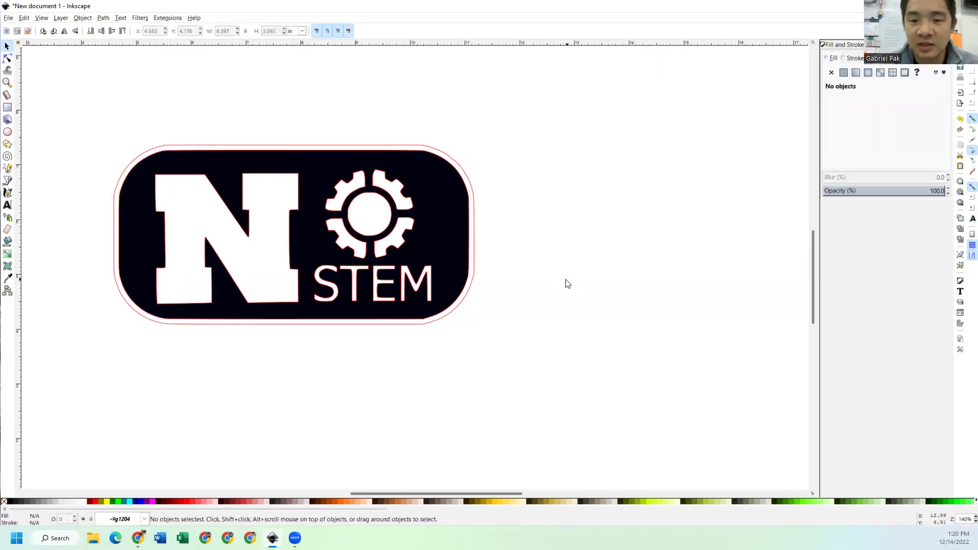
# Inspect the logo's gear and STEM nodes with the Node tool, then clear the node selection
pyautogui.click(320, 221)
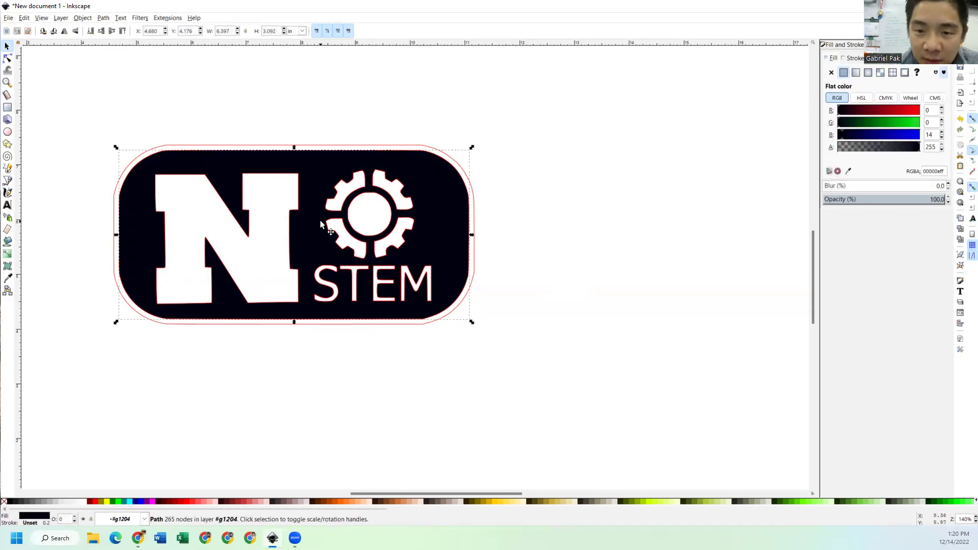
pyautogui.press('n')
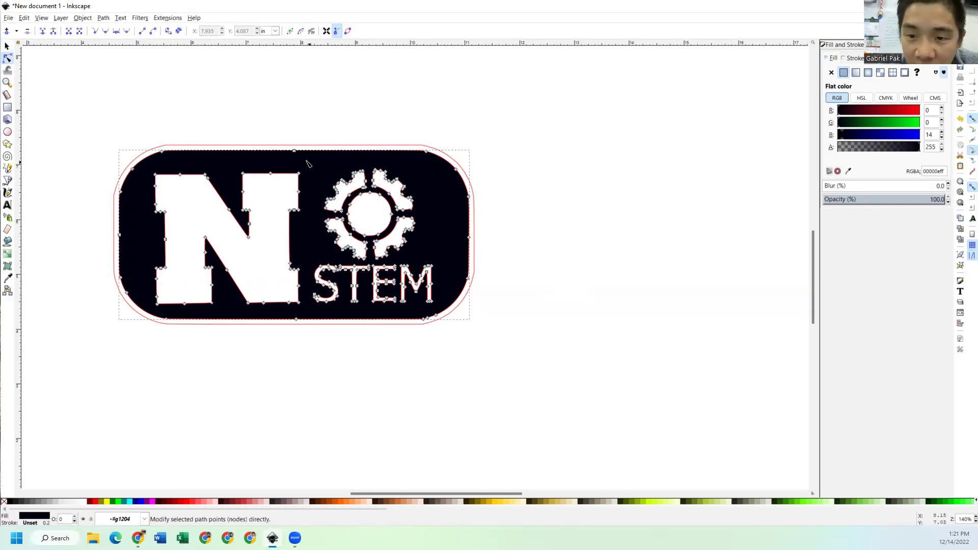
pyautogui.moveTo(306, 161); pyautogui.dragTo(429, 102)
pyautogui.click(598, 191)
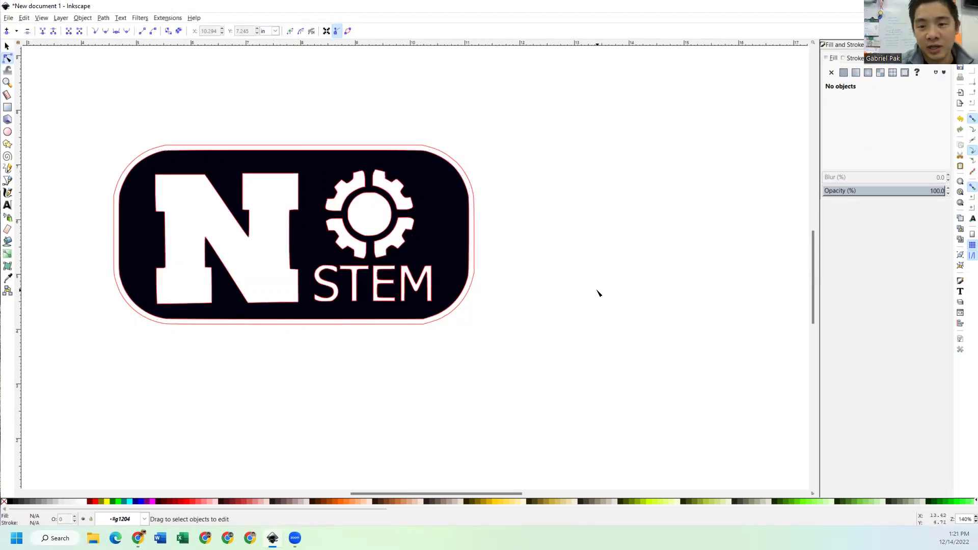
# Set the N STEM logo's stroke paint to No paint
pyautogui.click(298, 273)
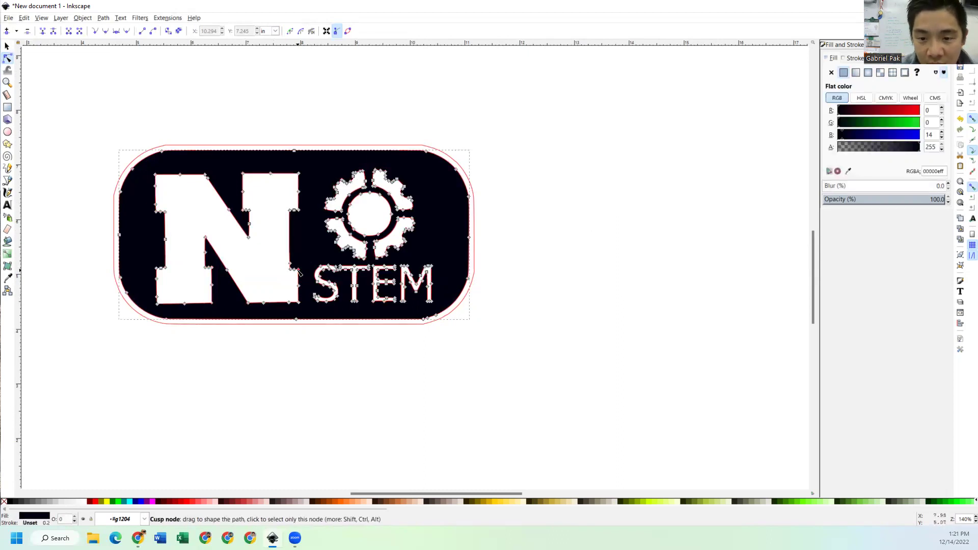
pyautogui.click(544, 263)
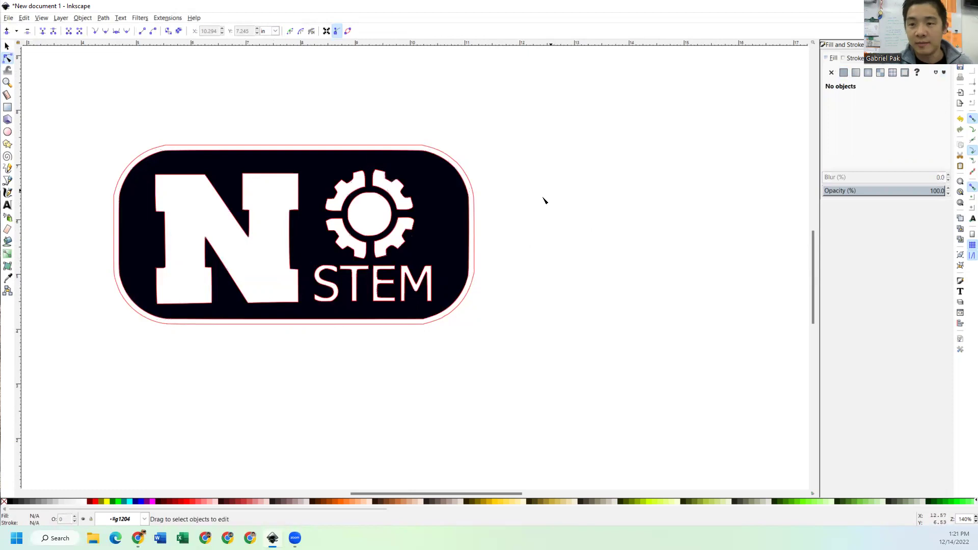
pyautogui.click(473, 191)
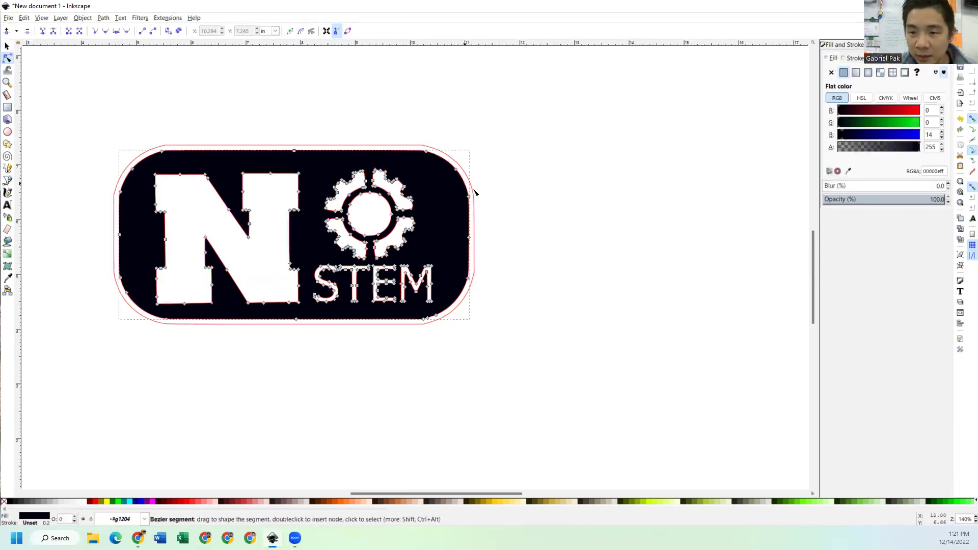
pyautogui.click(865, 61)
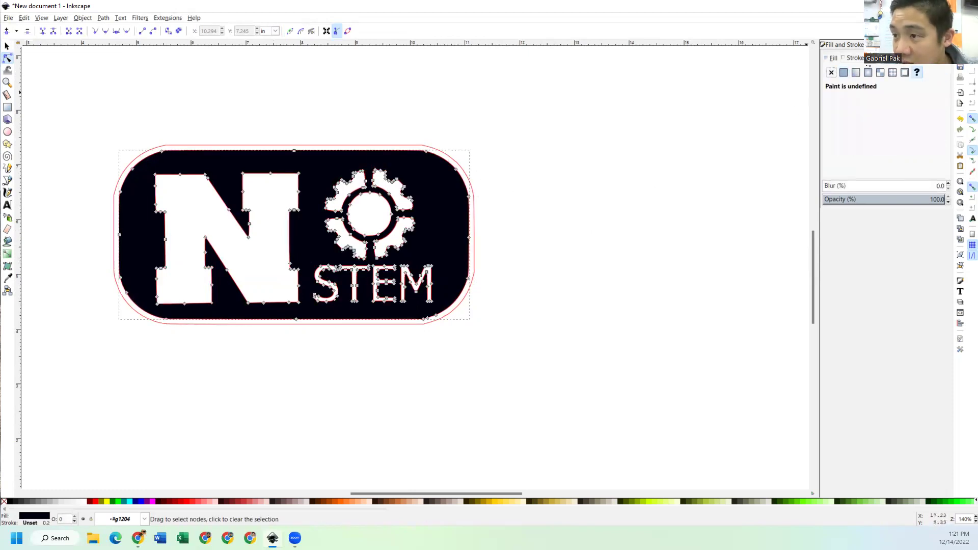
pyautogui.click(831, 73)
pyautogui.click(639, 231)
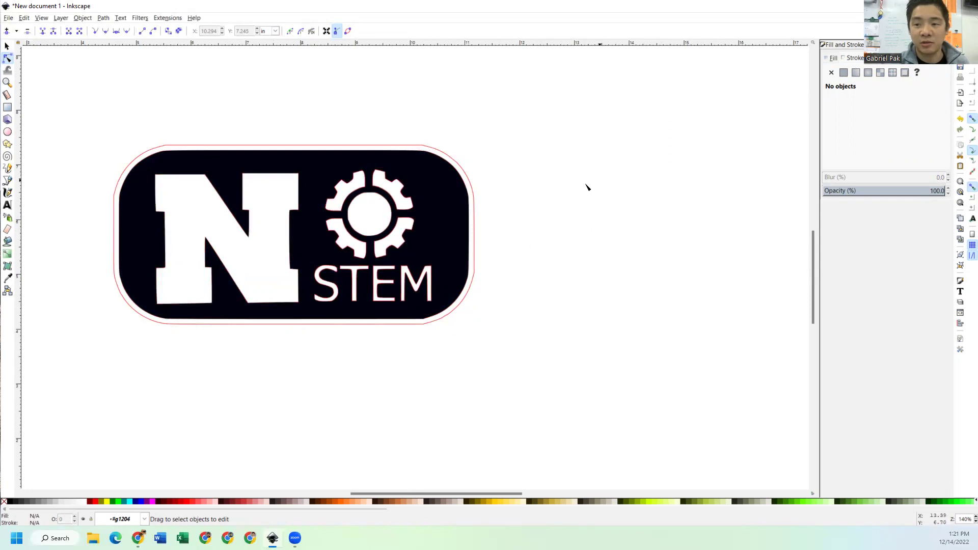
pyautogui.scroll(-1, 586, 188)
pyautogui.scroll(-2, 591, 183)
pyautogui.scroll(4, 606, 254)
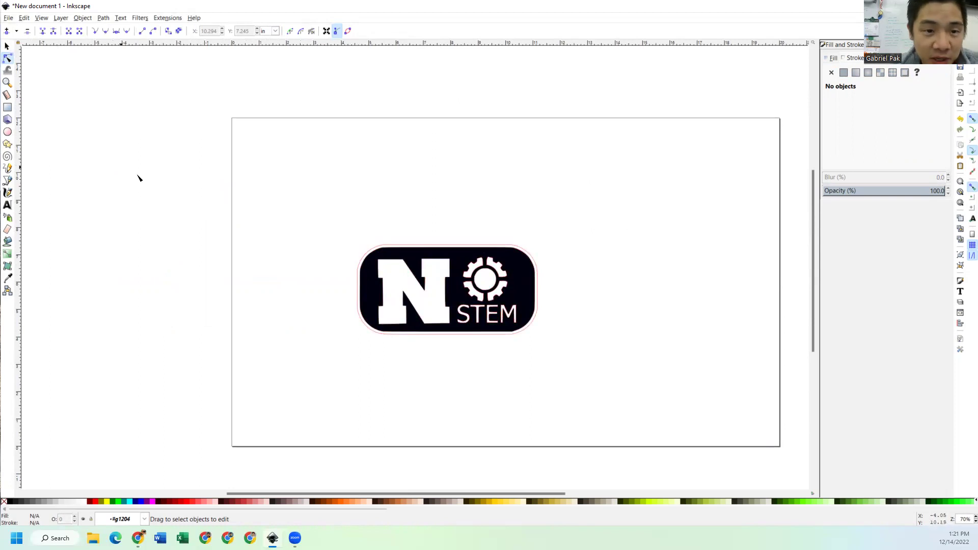
pyautogui.click(8, 132)
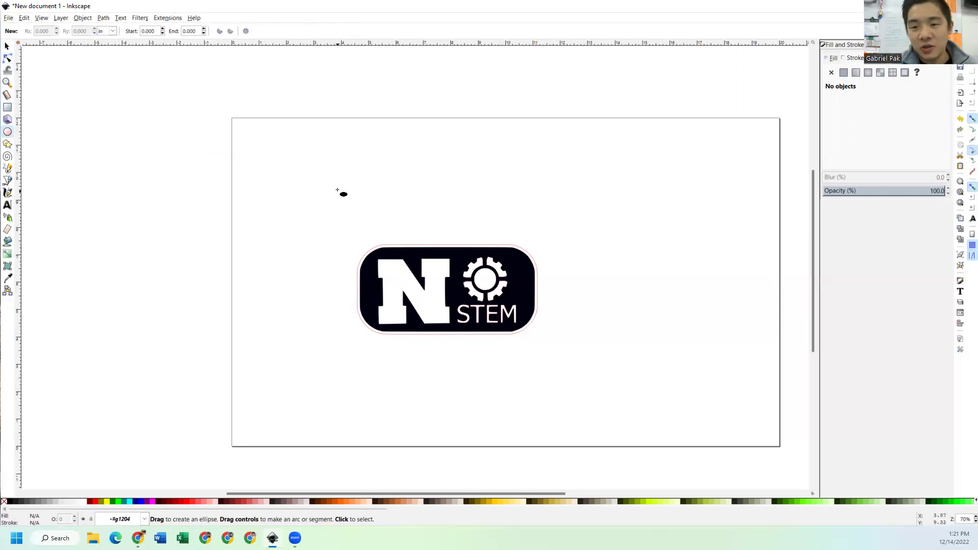
pyautogui.press('s')
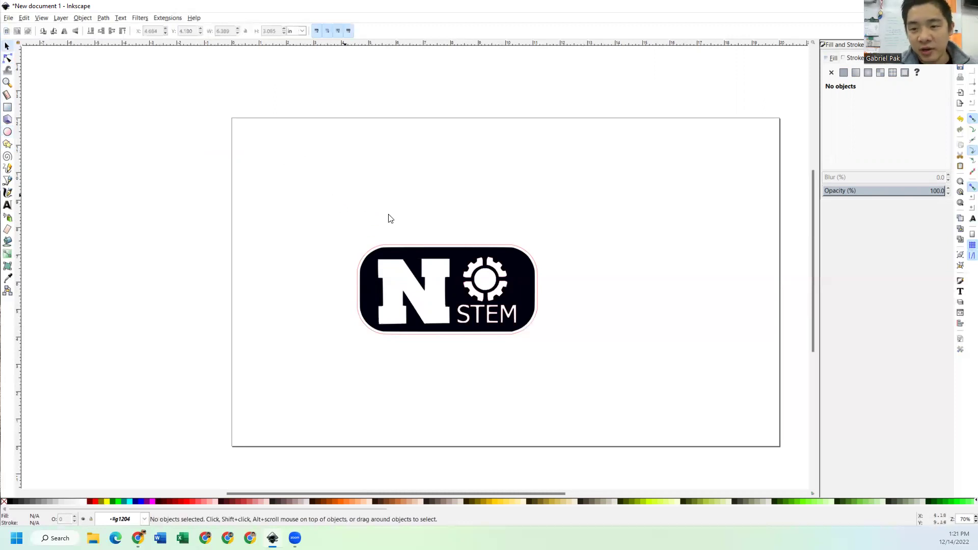
pyautogui.click(416, 243)
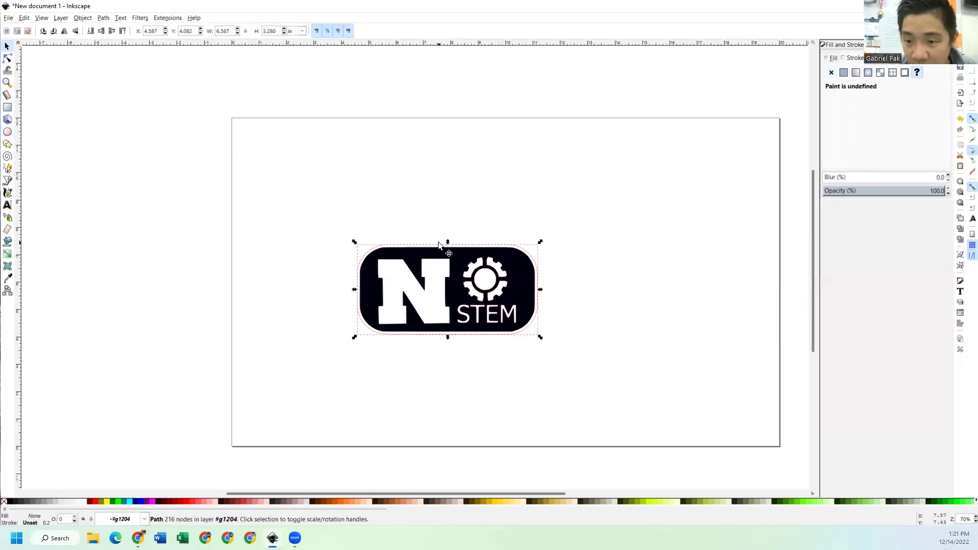
pyautogui.click(464, 244)
pyautogui.scroll(1, 487, 303)
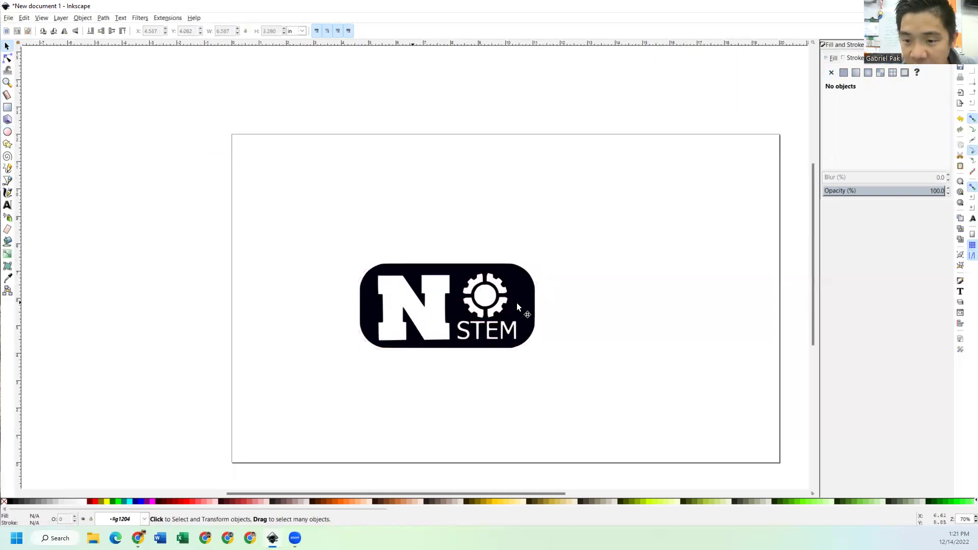
# Draw a large ellipse covering the N STEM logo with the Ellipse tool
pyautogui.click(7, 132)
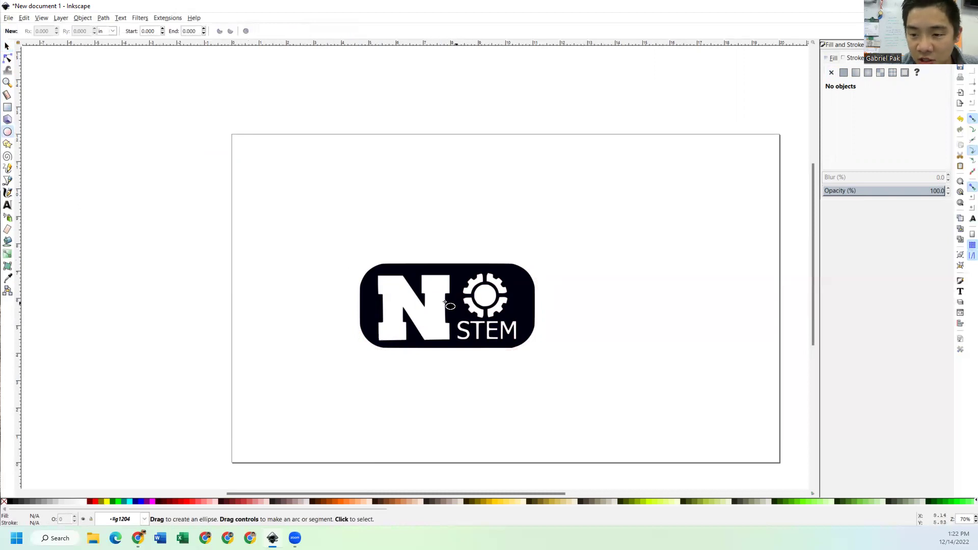
pyautogui.moveTo(336, 225); pyautogui.dragTo(353, 241)
pyautogui.moveTo(413, 300)
pyautogui.mouseDown()
pyautogui.moveTo(536, 415)
pyautogui.moveTo(564, 422)
pyautogui.moveTo(561, 440)
pyautogui.mouseUp()
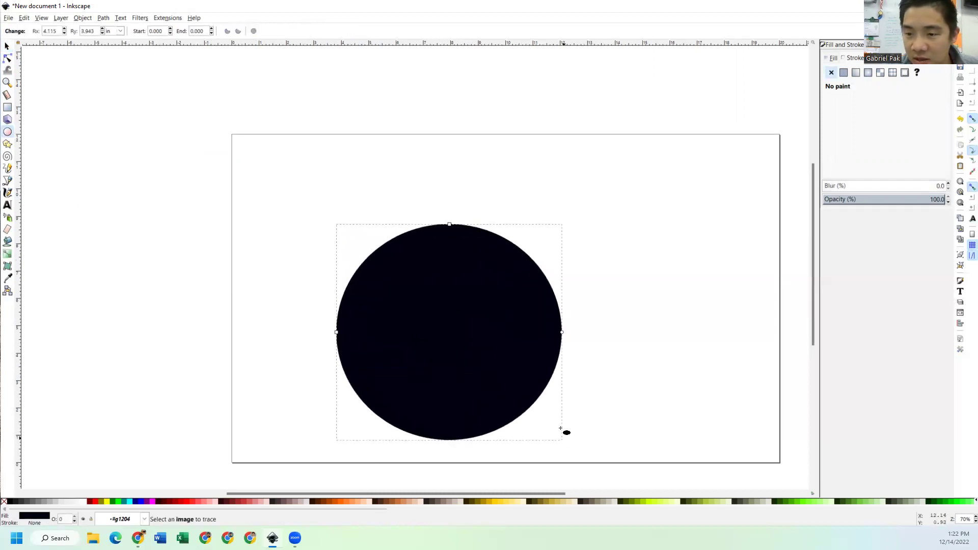
# Give the ellipse a red flat-colour stroke and no fill, then reselect it
pyautogui.click(831, 76)
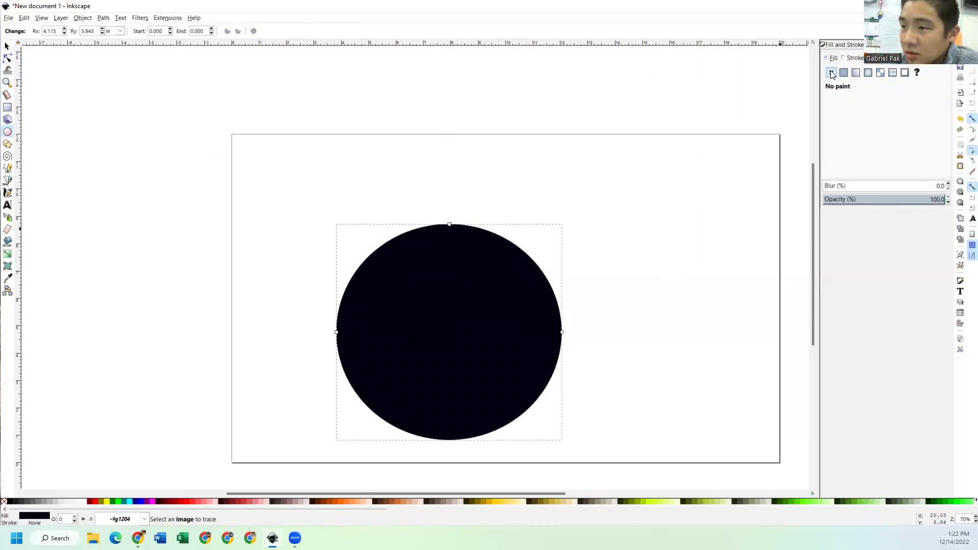
pyautogui.click(843, 73)
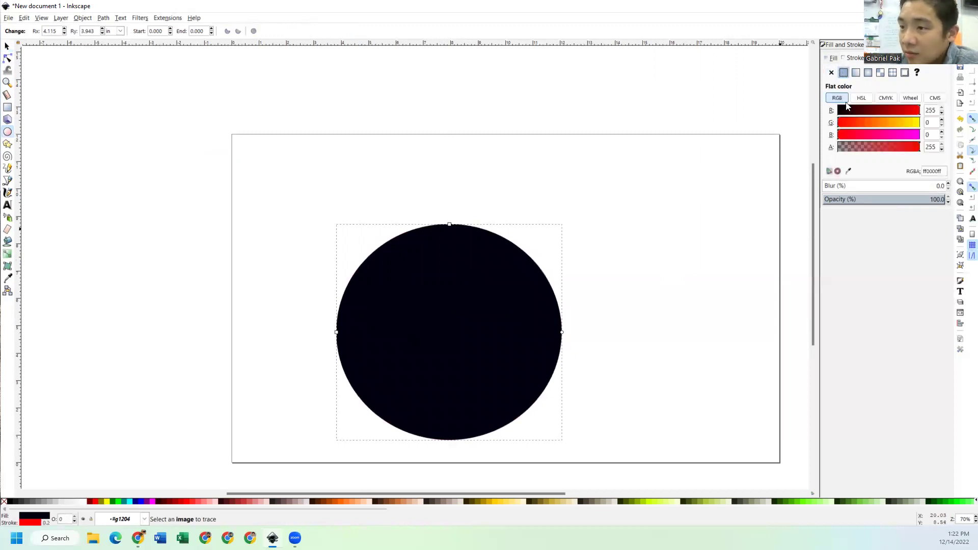
pyautogui.click(833, 57)
pyautogui.click(831, 72)
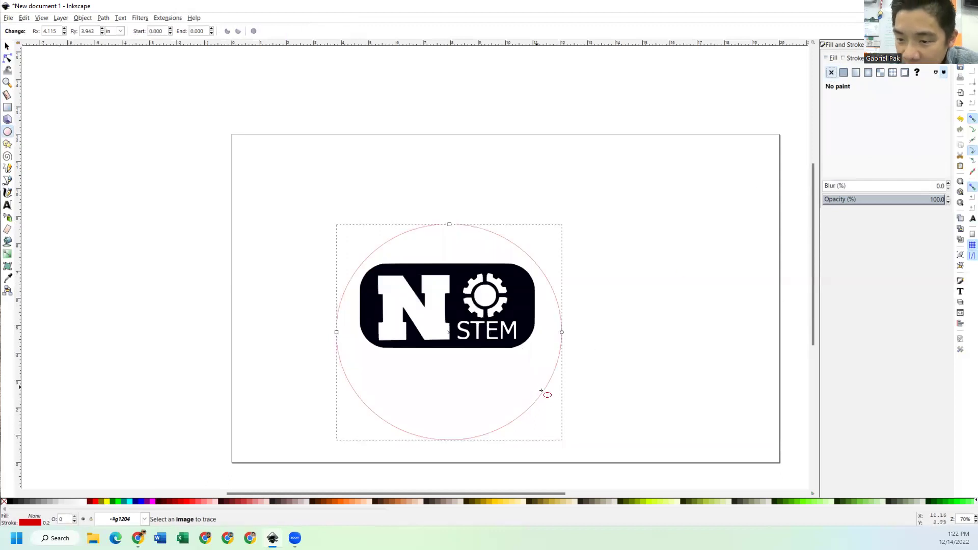
pyautogui.press('Escape')
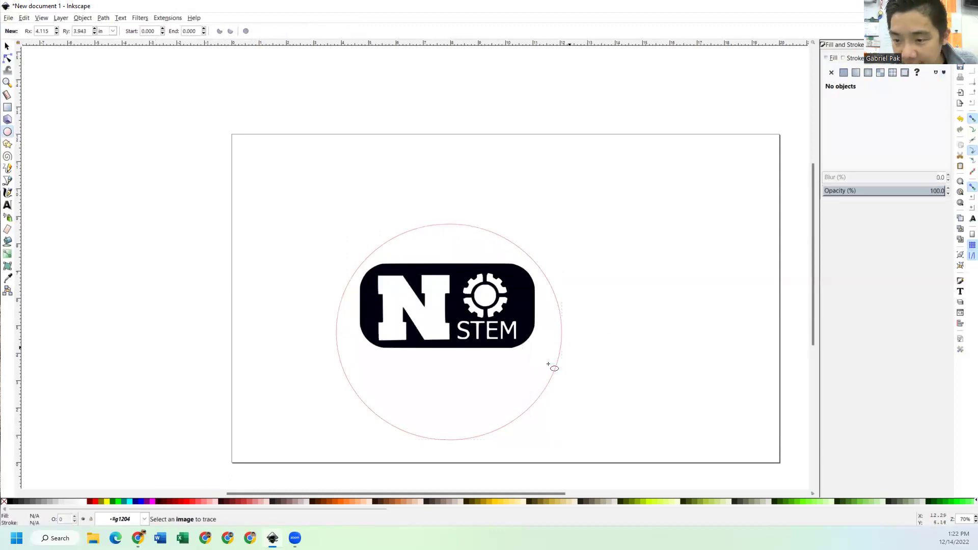
pyautogui.press('s')
pyautogui.click(549, 374)
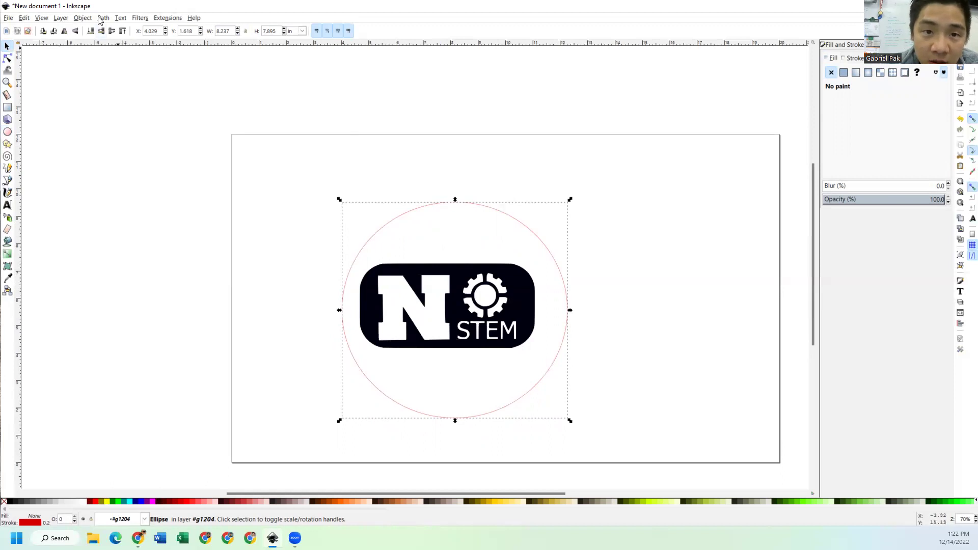
# Open Object > Align and Distribute and add the logo to the circle selection
pyautogui.click(80, 20)
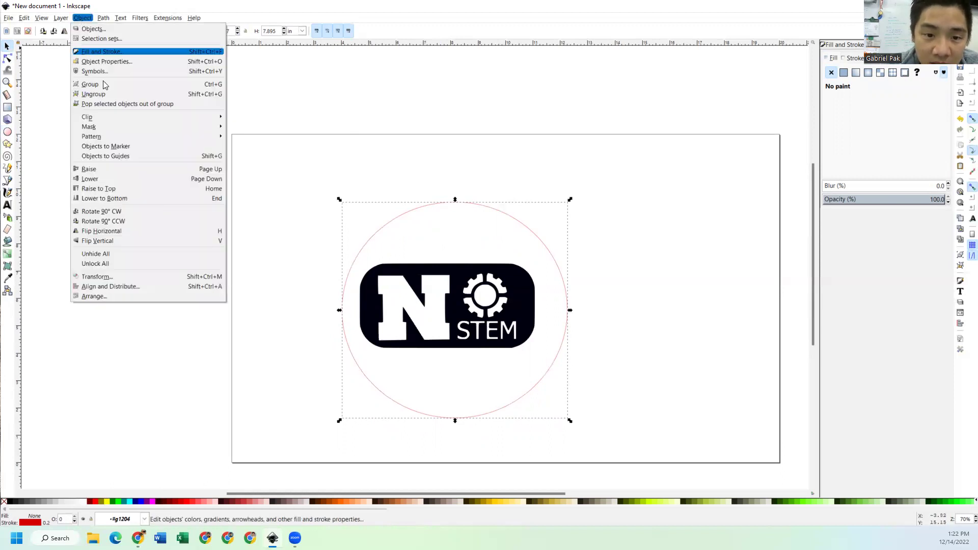
pyautogui.click(140, 289)
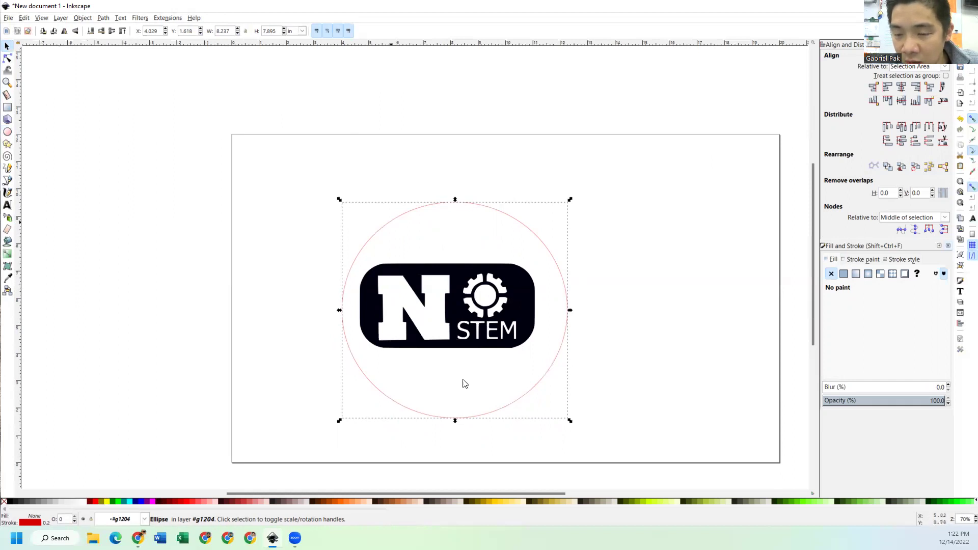
pyautogui.keyDown('shift'); pyautogui.click(519, 314); pyautogui.keyUp('shift')
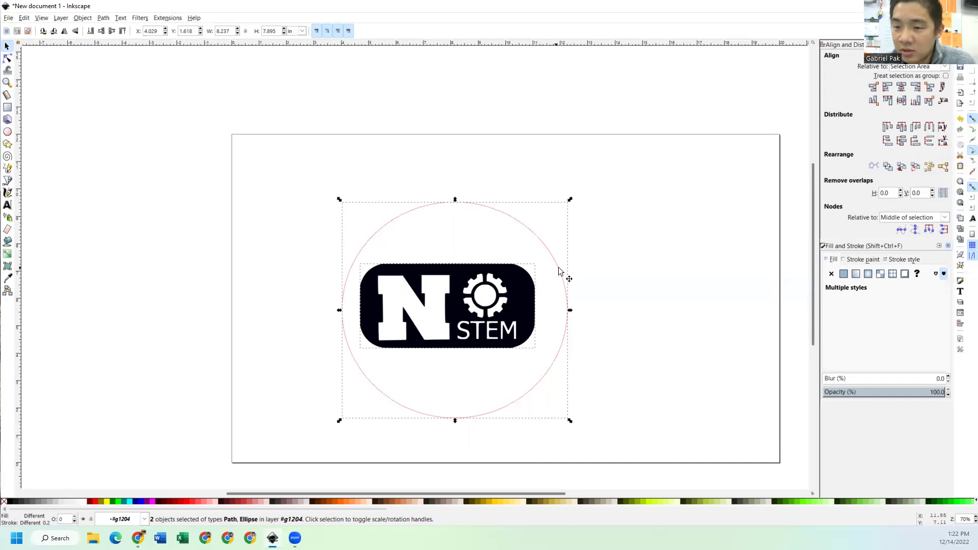
# Select the logo plus circle and centre them on the vertical and horizontal axes
pyautogui.click(650, 274)
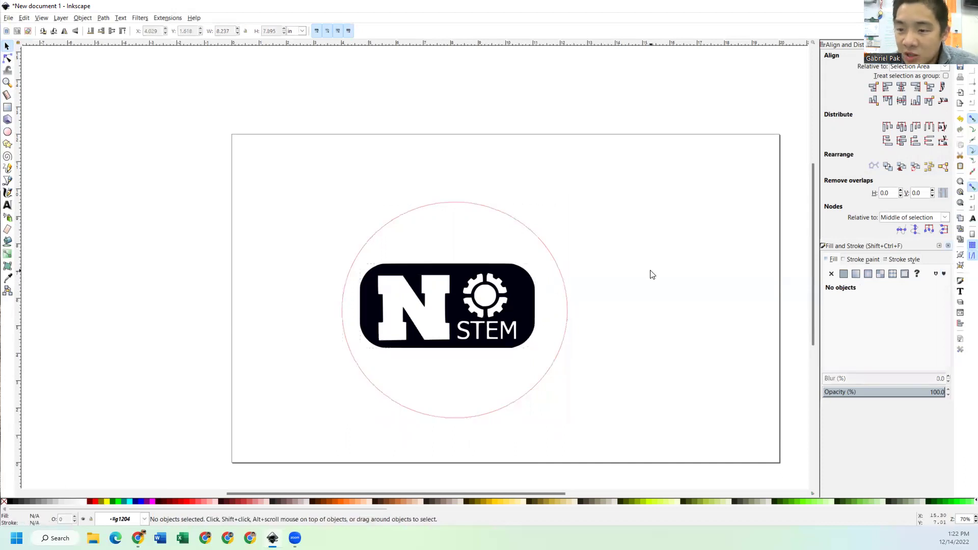
pyautogui.click(519, 301)
pyautogui.moveTo(519, 300); pyautogui.dragTo(617, 289)
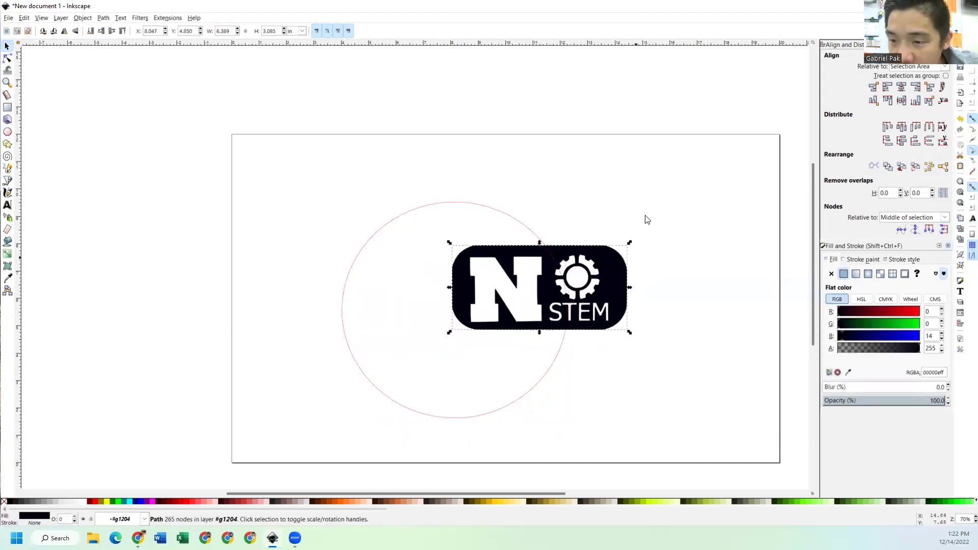
pyautogui.click(643, 218)
pyautogui.click(615, 264)
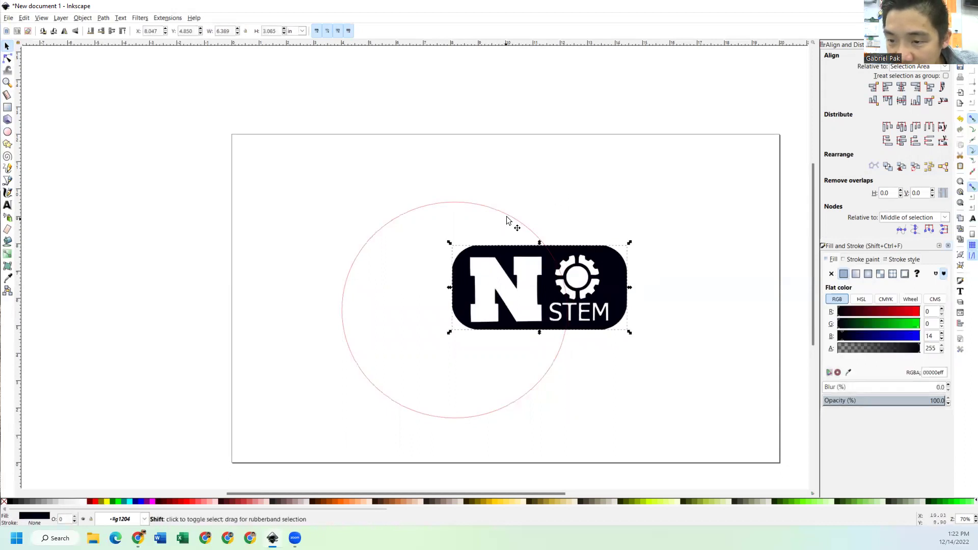
pyautogui.keyDown('shift'); pyautogui.click(507, 218); pyautogui.keyUp('shift')
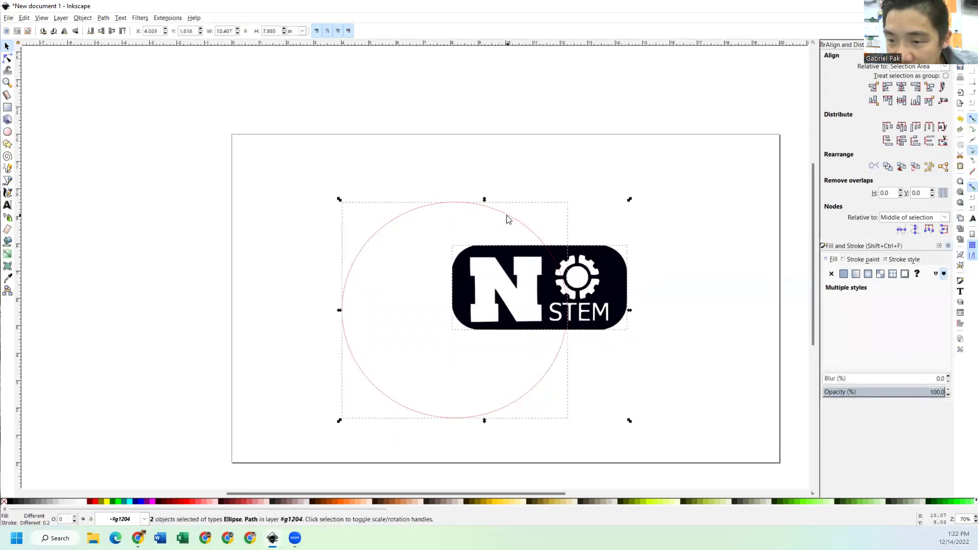
pyautogui.click(900, 88)
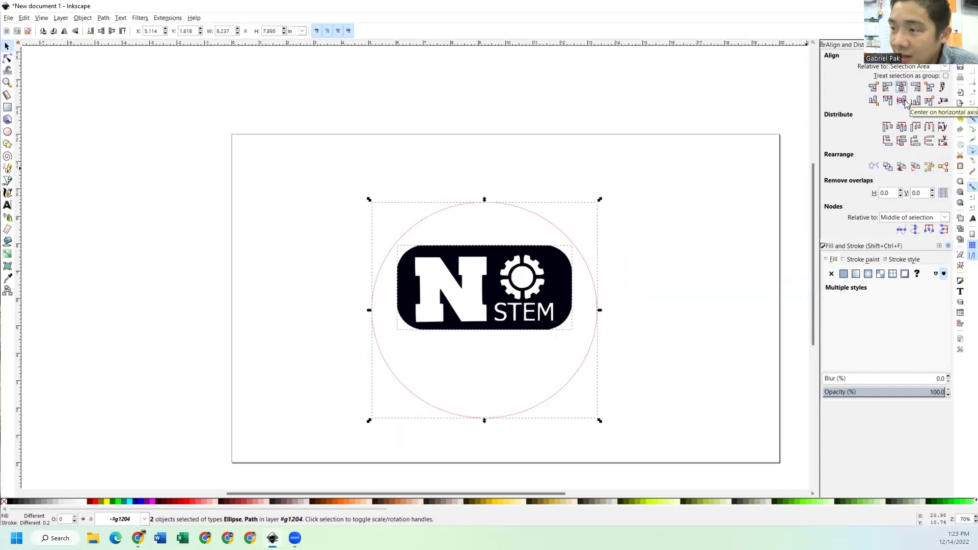
pyautogui.click(904, 102)
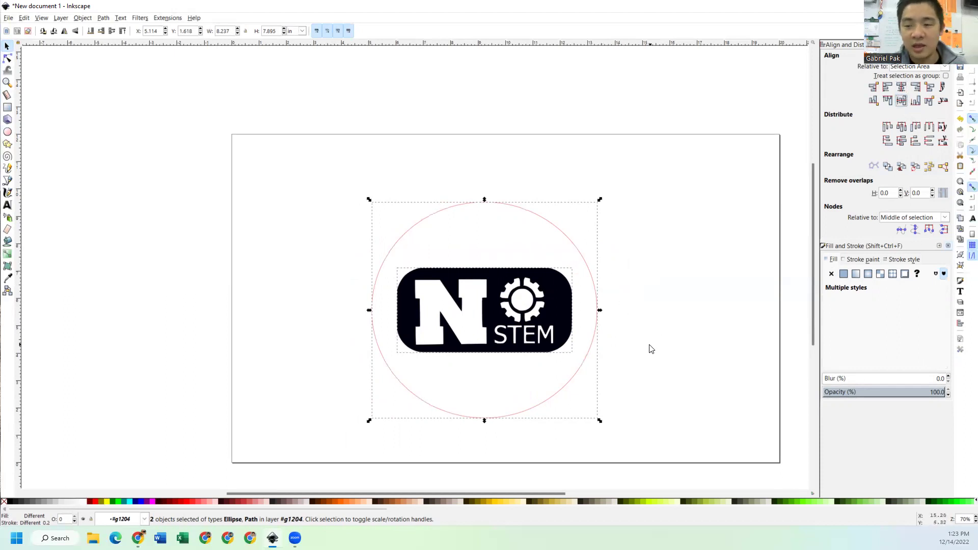
pyautogui.click(670, 328)
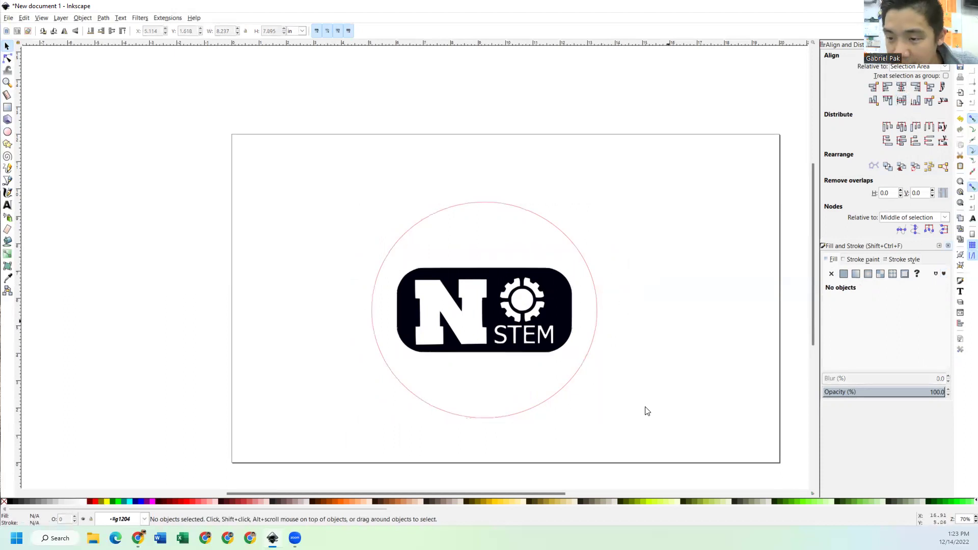
# Lock proportions and scale logo and circle to 3 in wide (3.000 × 2.875 in), moving them up
pyautogui.moveTo(628, 437); pyautogui.dragTo(355, 174)
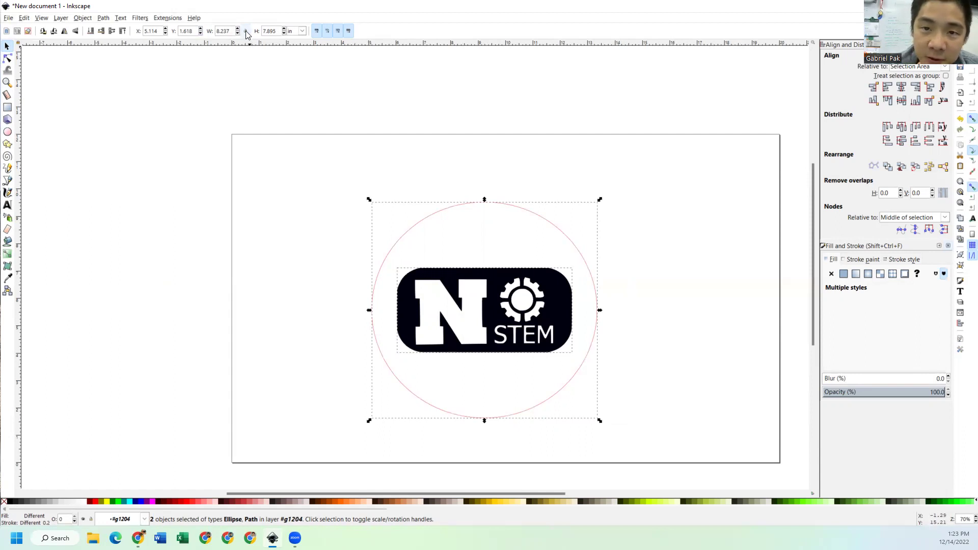
pyautogui.press('ctrl')
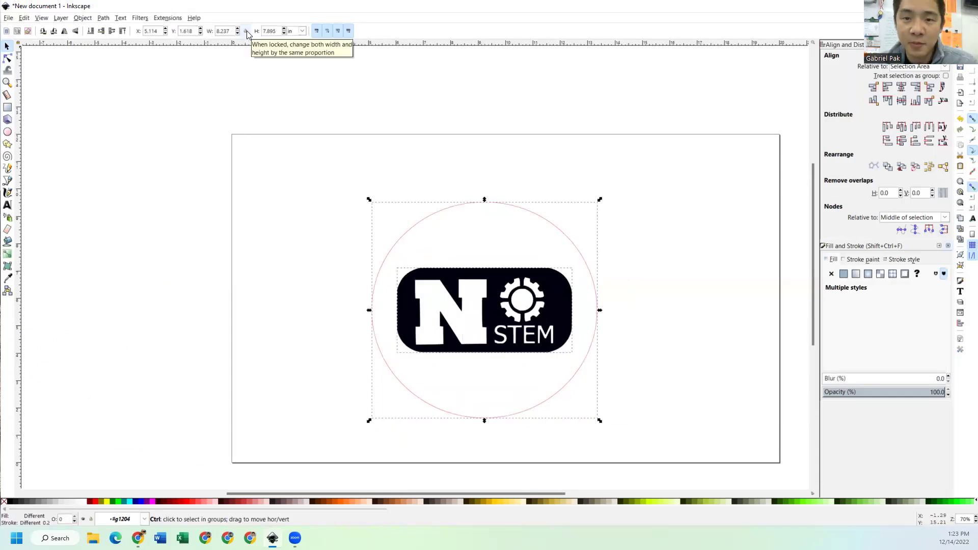
pyautogui.click(246, 32)
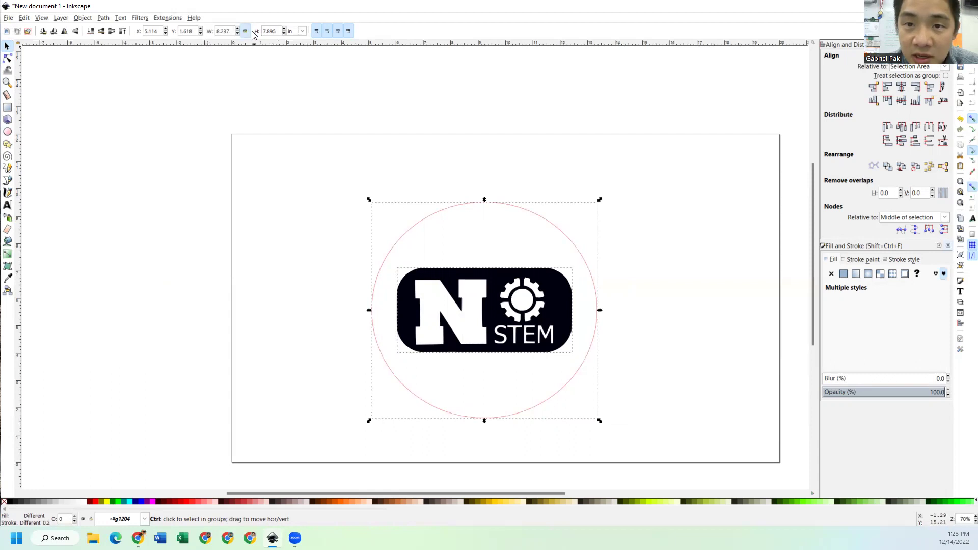
pyautogui.tripleClick(223, 31)
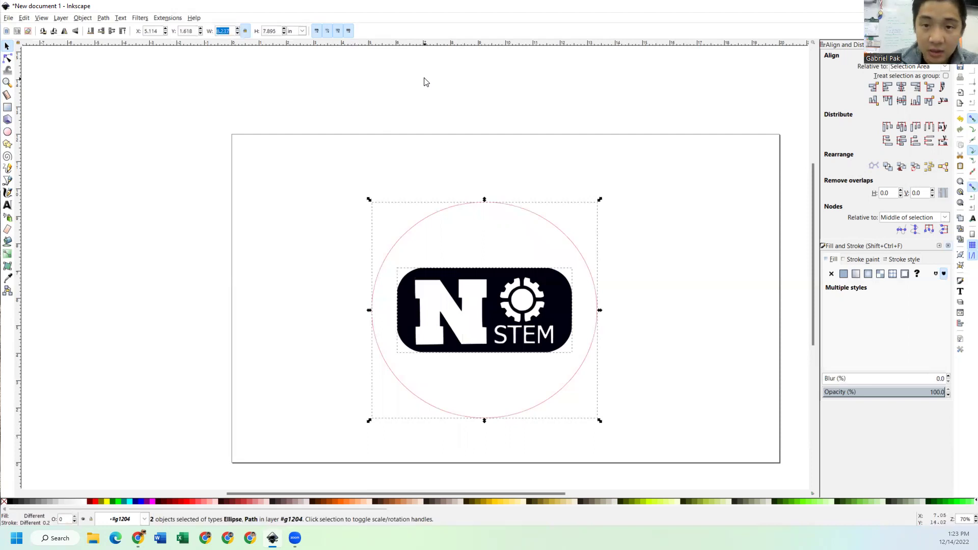
pyautogui.write('4')
pyautogui.press('Return')
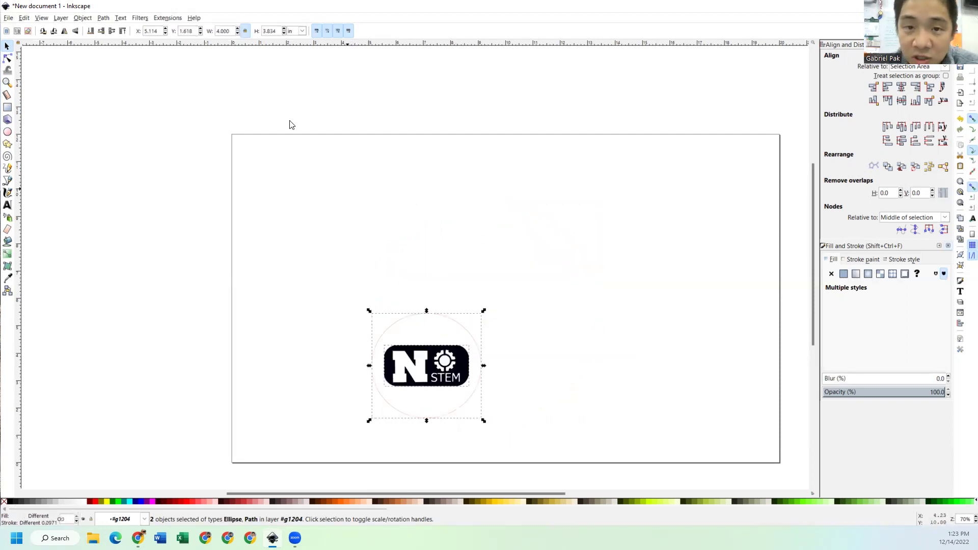
pyautogui.doubleClick(233, 30)
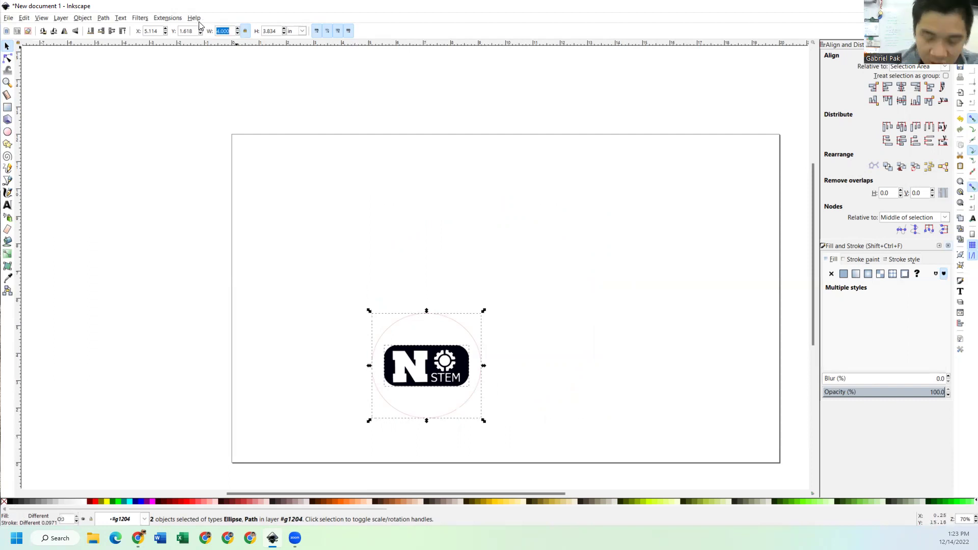
pyautogui.write('3')
pyautogui.press('Return')
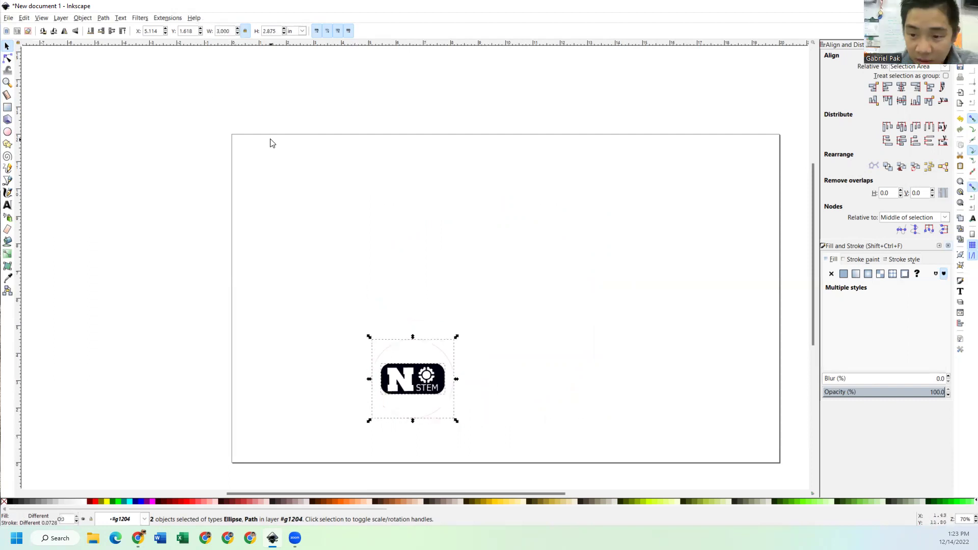
pyautogui.moveTo(439, 366); pyautogui.dragTo(480, 248)
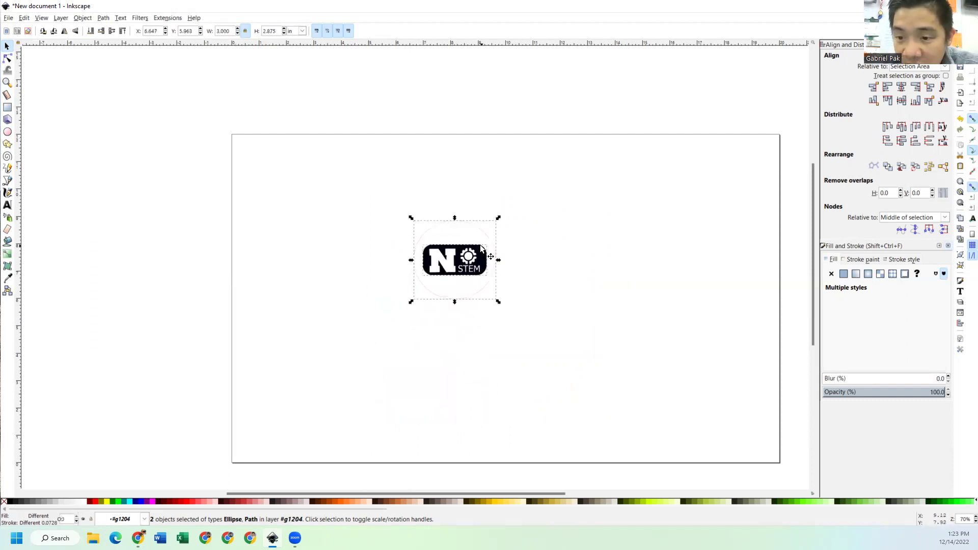
# Set the red ellipse's height to 3 in, making a 3.000 × 3.000 in circle
pyautogui.click(526, 238)
pyautogui.click(492, 240)
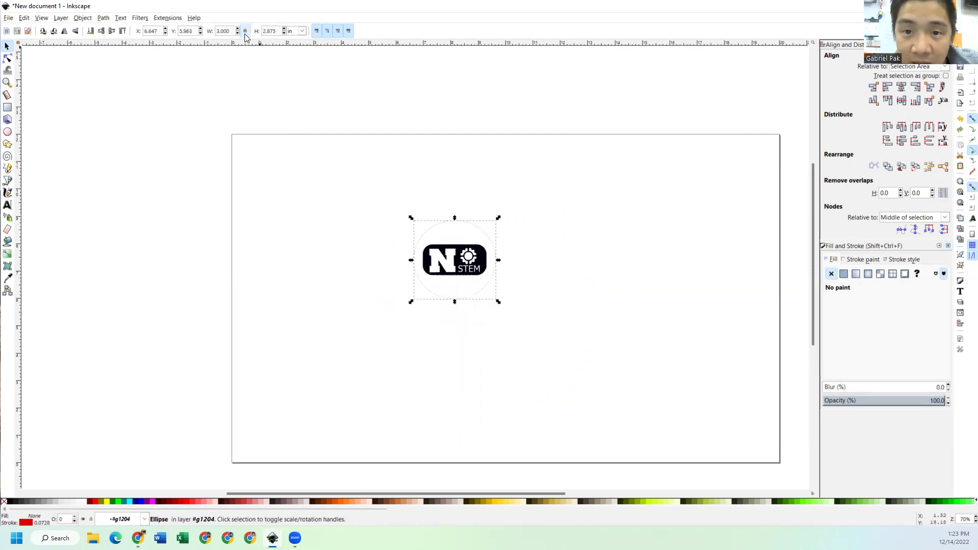
pyautogui.tripleClick(263, 31)
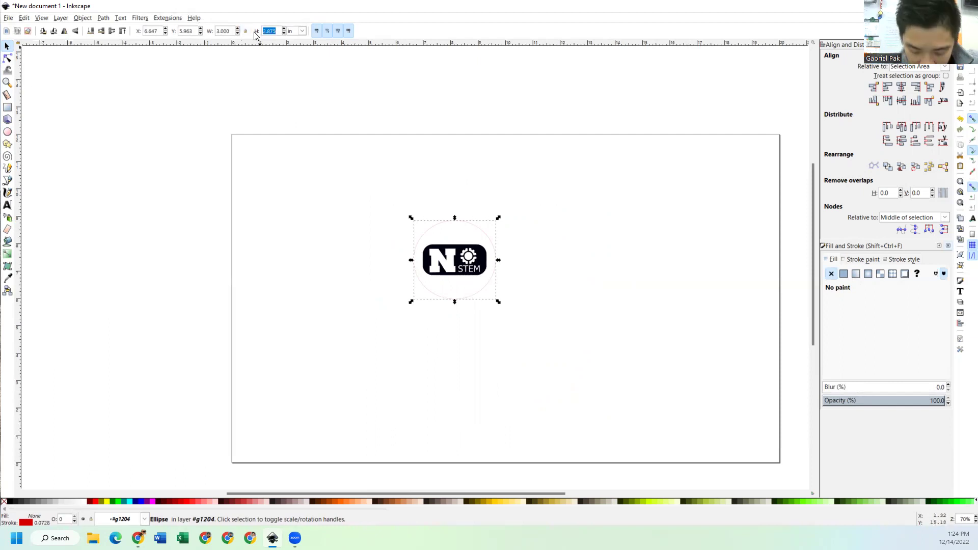
pyautogui.write('3')
pyautogui.press('Return')
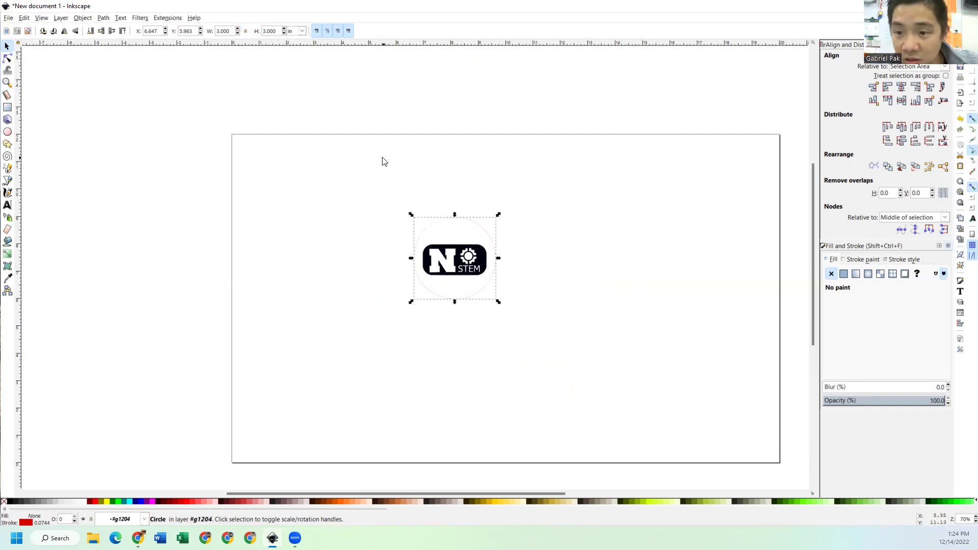
# Select the logo and circle together and centre the logo on the circle
pyautogui.click(474, 272)
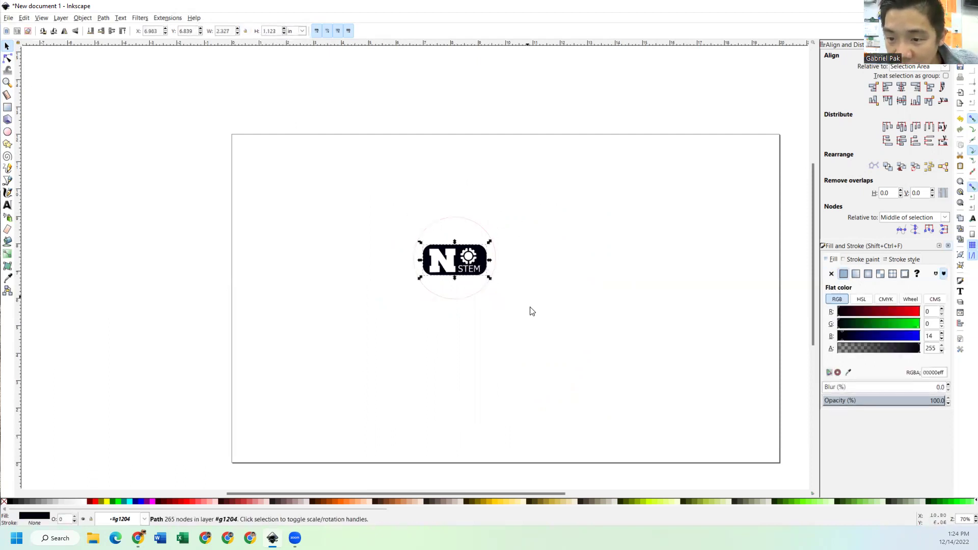
pyautogui.moveTo(532, 312); pyautogui.dragTo(409, 213)
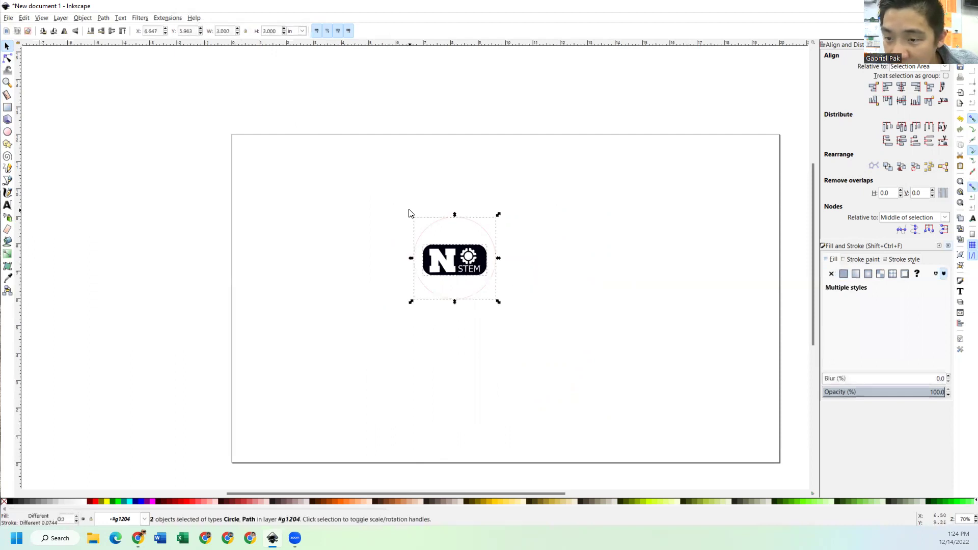
pyautogui.click(900, 103)
pyautogui.click(656, 241)
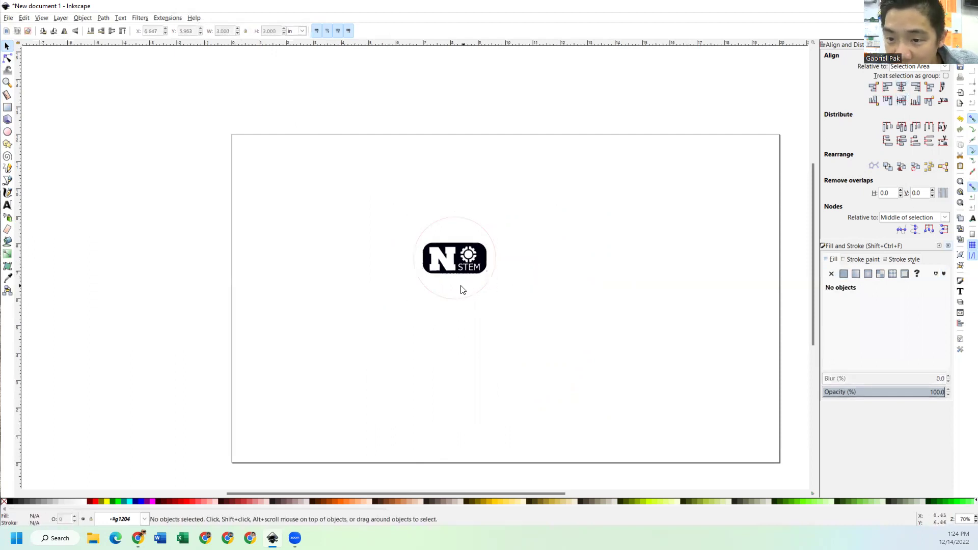
# Draw a small circle near the badge top and size it to 0.375 × 0.375 in
pyautogui.scroll(2, 489, 282)
pyautogui.scroll(2, 485, 280)
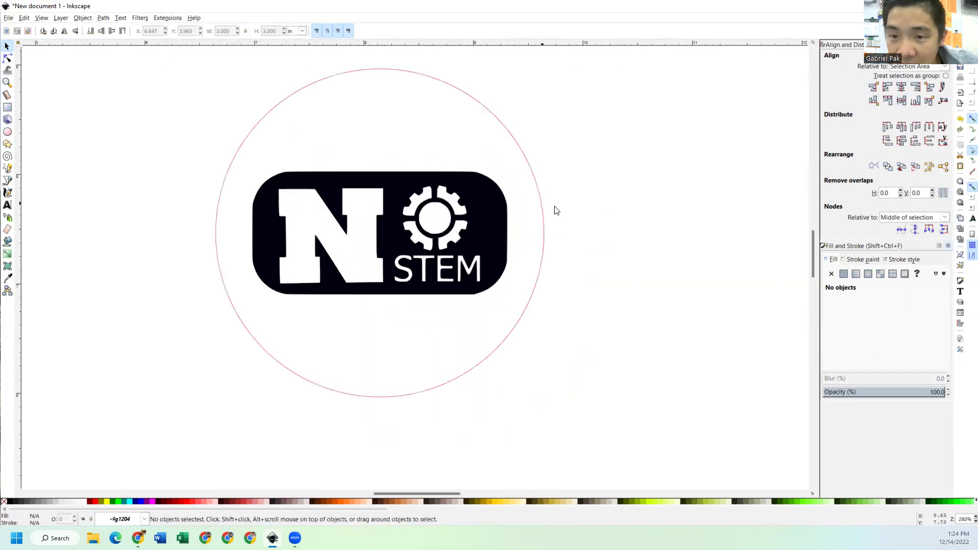
pyautogui.click(7, 132)
pyautogui.moveTo(415, 174); pyautogui.dragTo(456, 215)
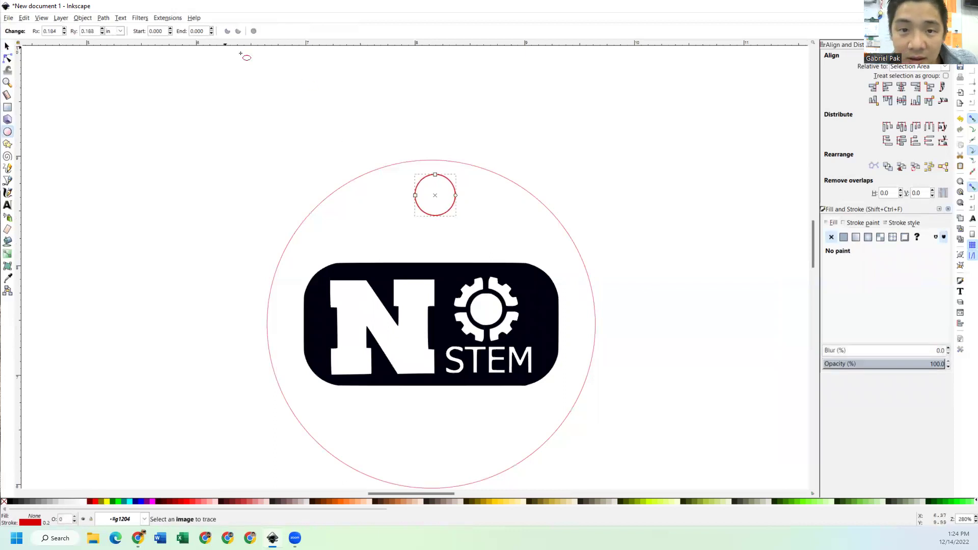
pyautogui.press('s')
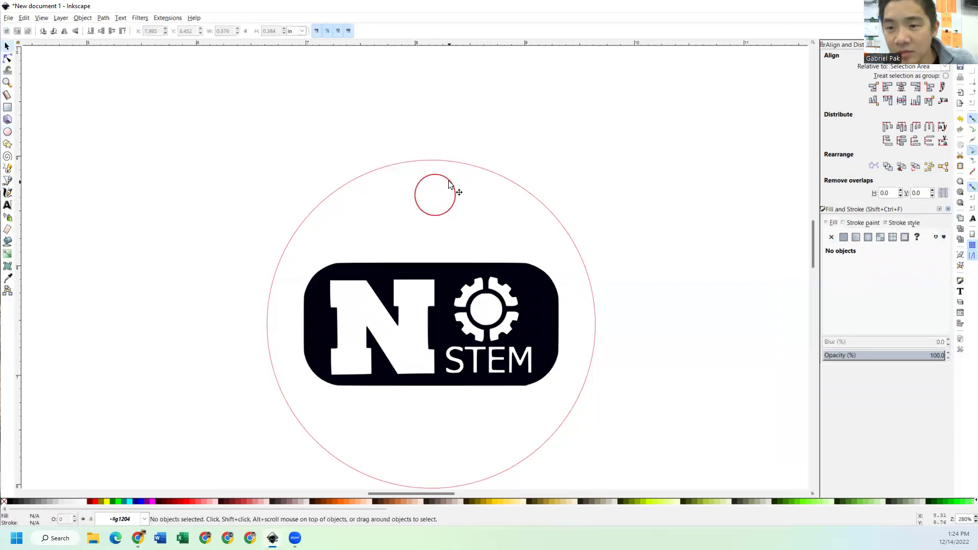
pyautogui.click(456, 193)
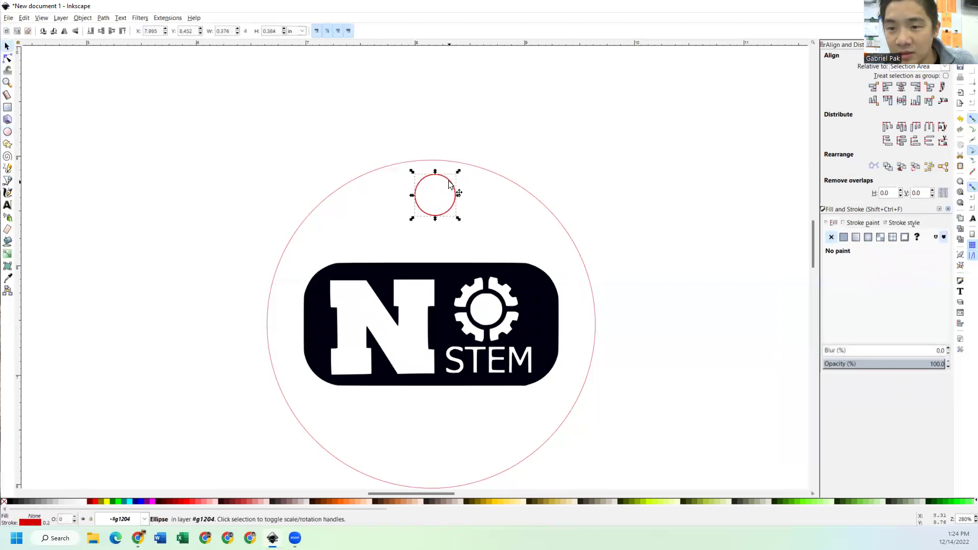
pyautogui.doubleClick(232, 32)
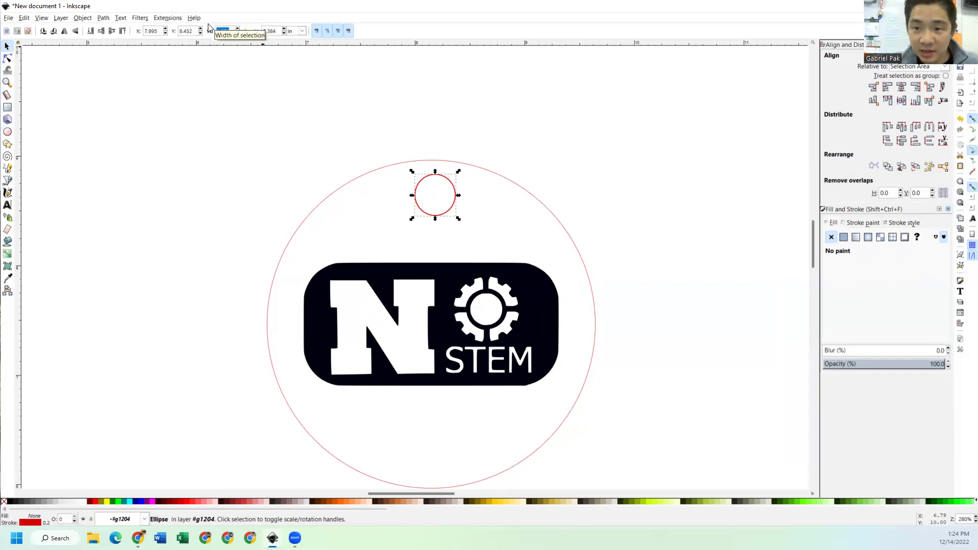
pyautogui.write('375')
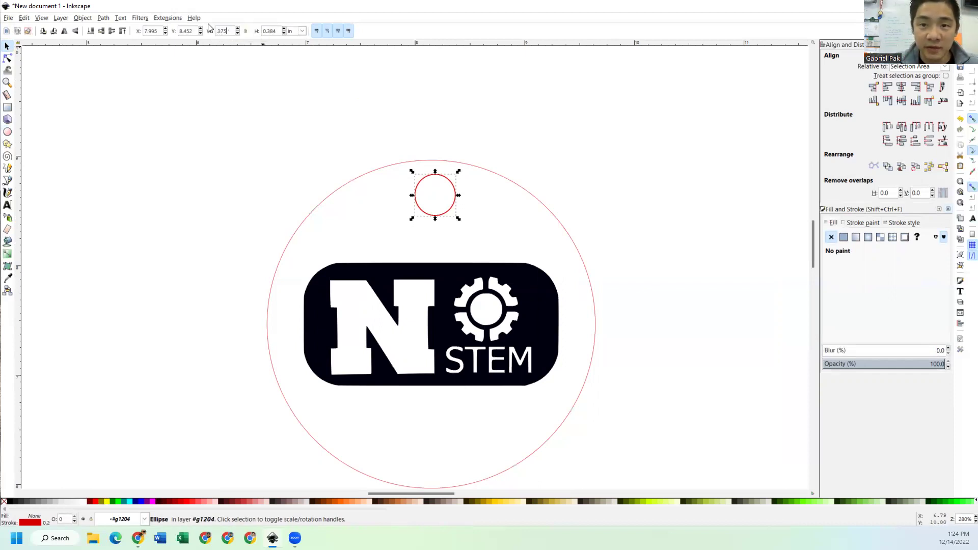
pyautogui.press('Tab')
pyautogui.write('3')
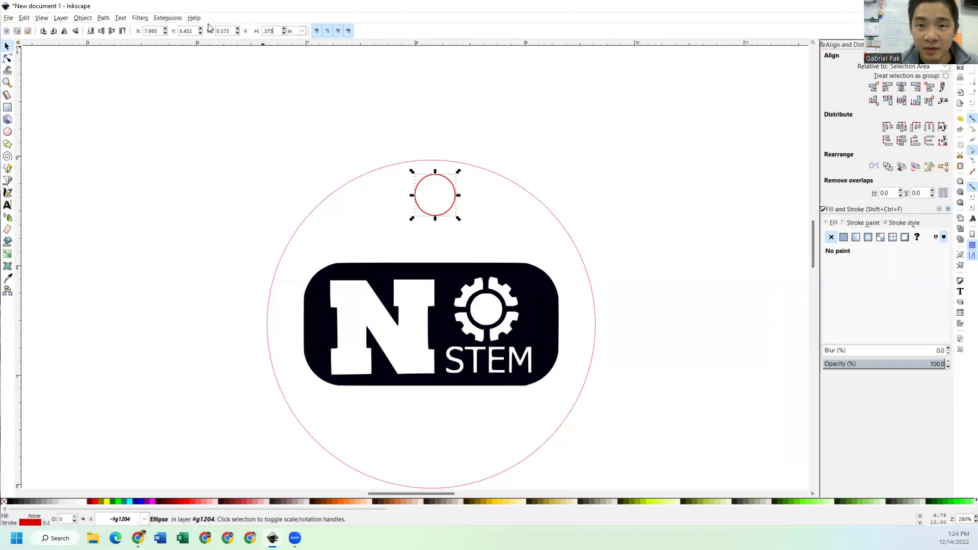
pyautogui.press('Return')
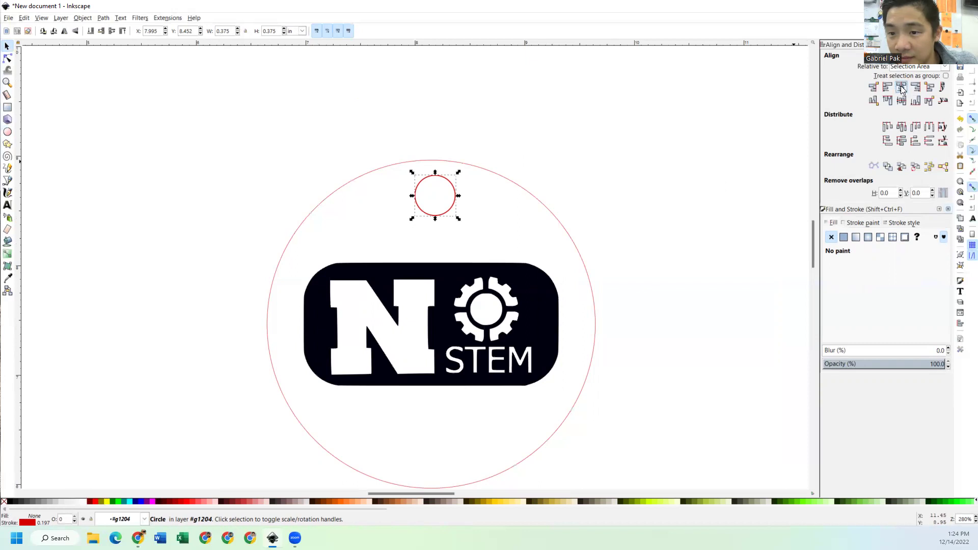
# Centre the small hole horizontally on the big red circle
pyautogui.keyDown('shift'); pyautogui.click(545, 211); pyautogui.keyUp('shift')
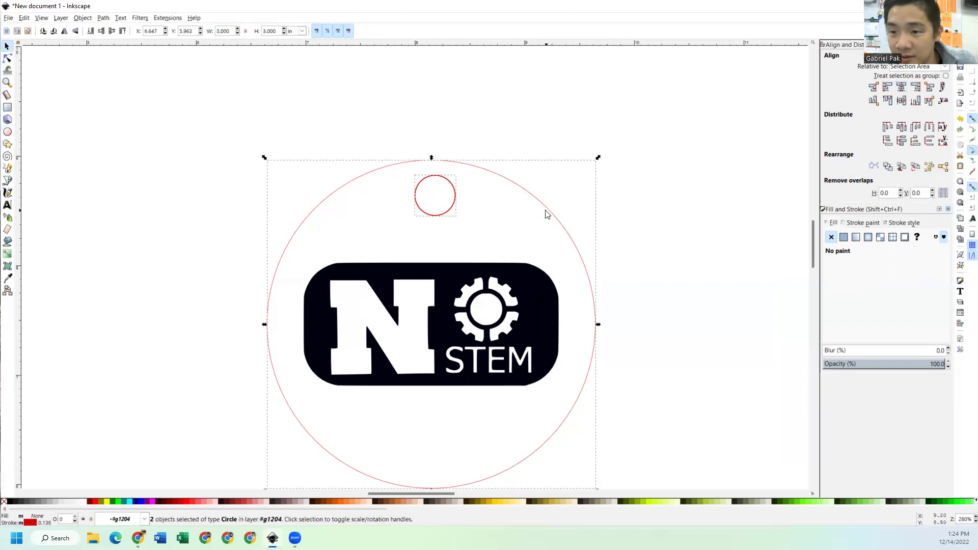
pyautogui.click(902, 88)
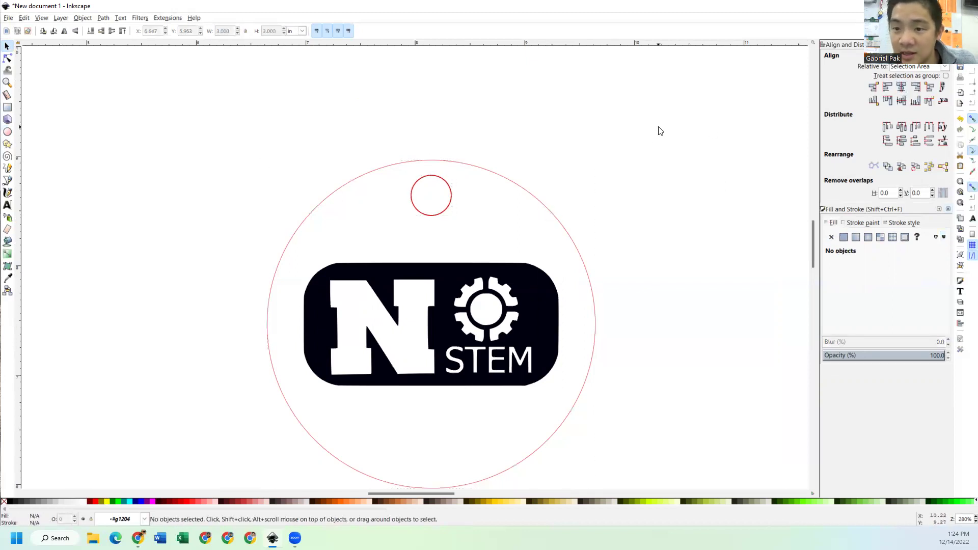
pyautogui.click(658, 131)
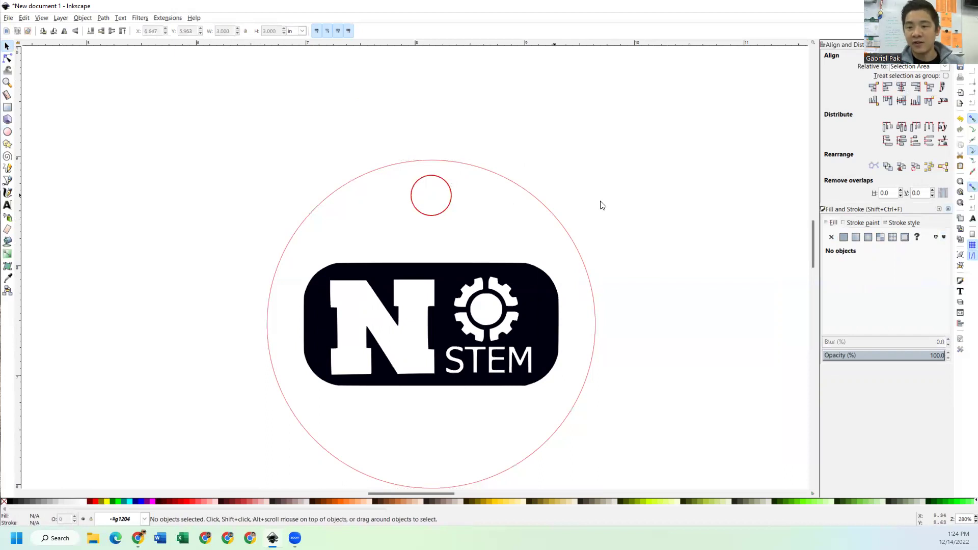
pyautogui.scroll(-1, 676, 225)
pyautogui.scroll(-2, 693, 291)
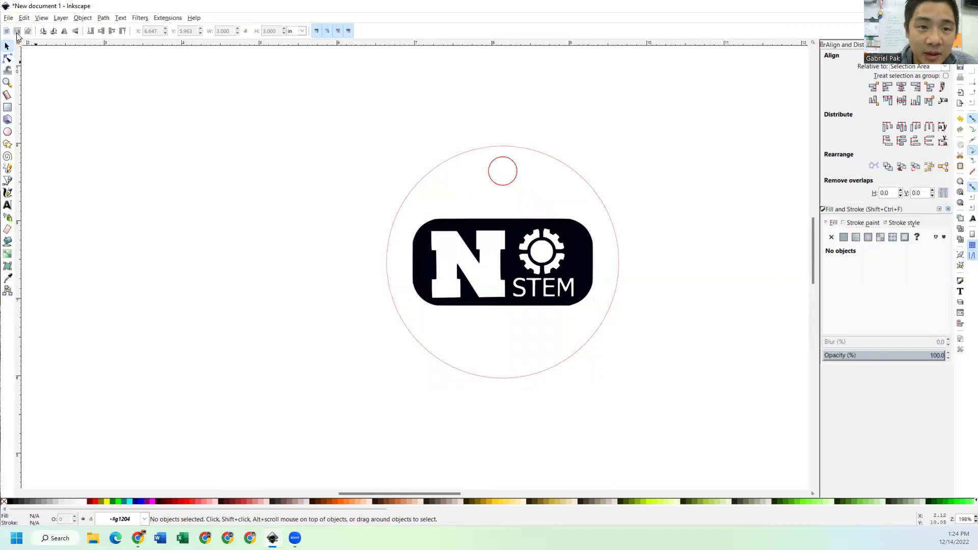
# Open File > Save As, which offers drawing.svg as an Inkscape SVG
pyautogui.click(8, 18)
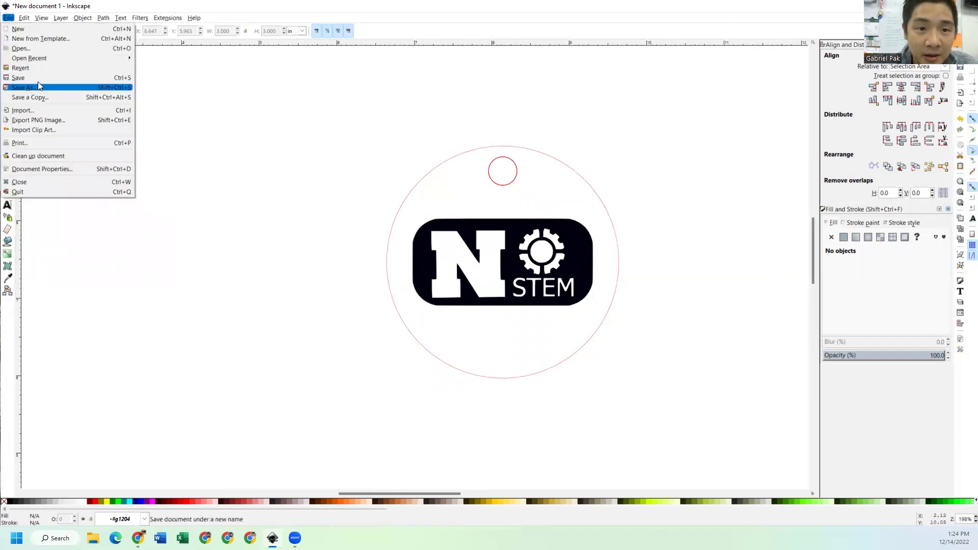
pyautogui.click(39, 85)
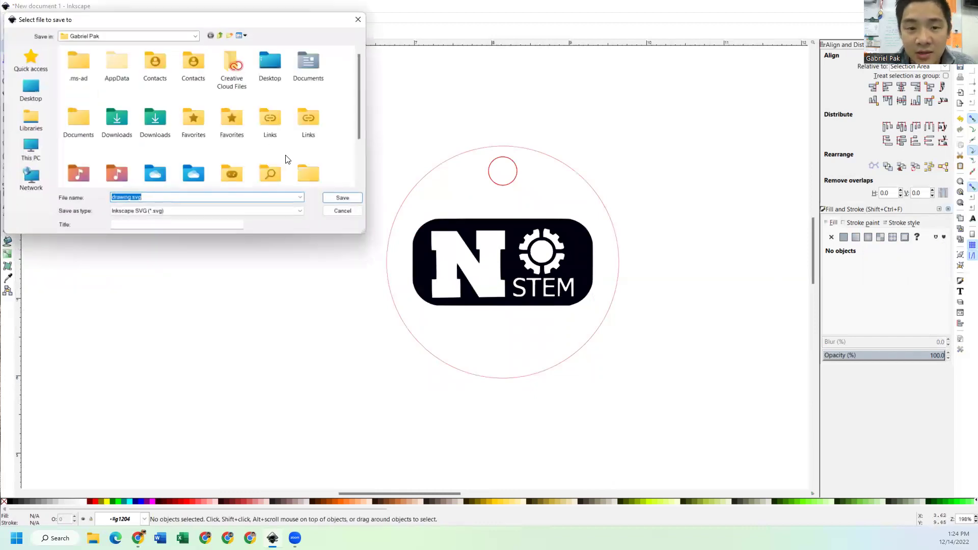